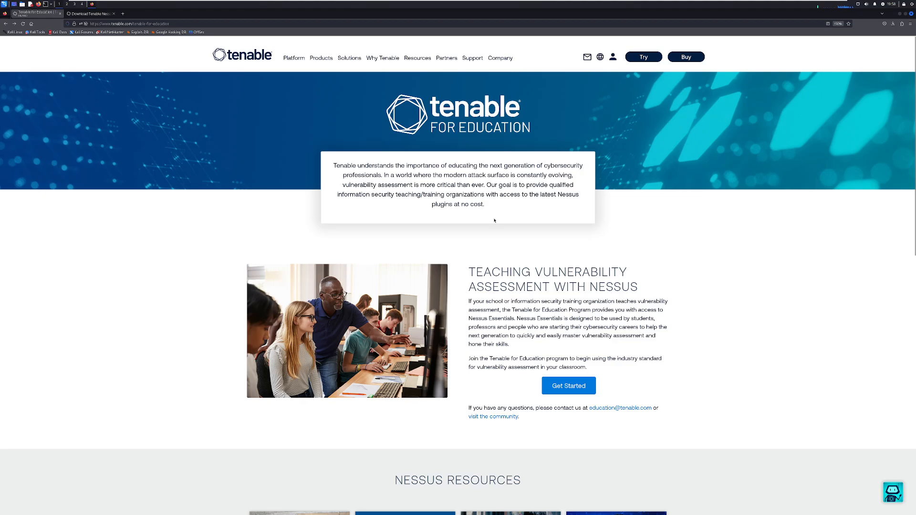
# - Open the Get Started registration form for Nessus for Education
pyautogui.scroll(-1, 524, 250)
pyautogui.scroll(-1, 544, 274)
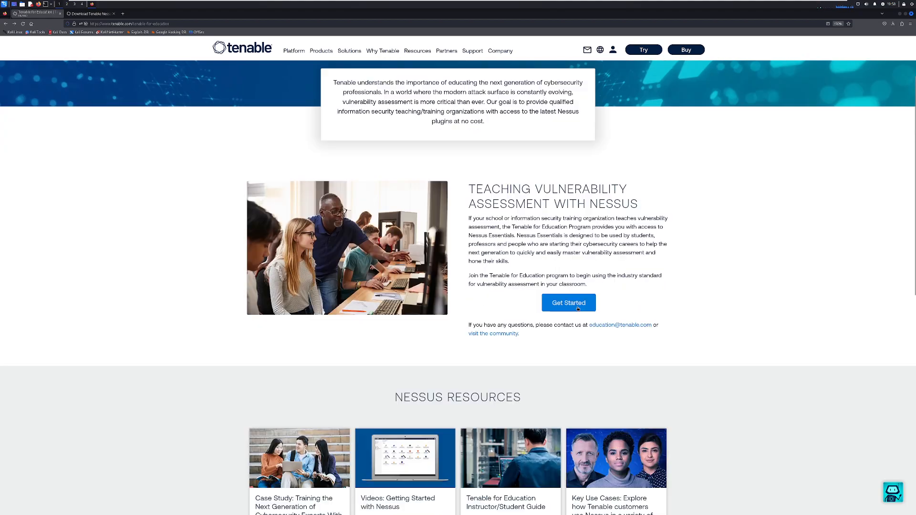
pyautogui.click(572, 302)
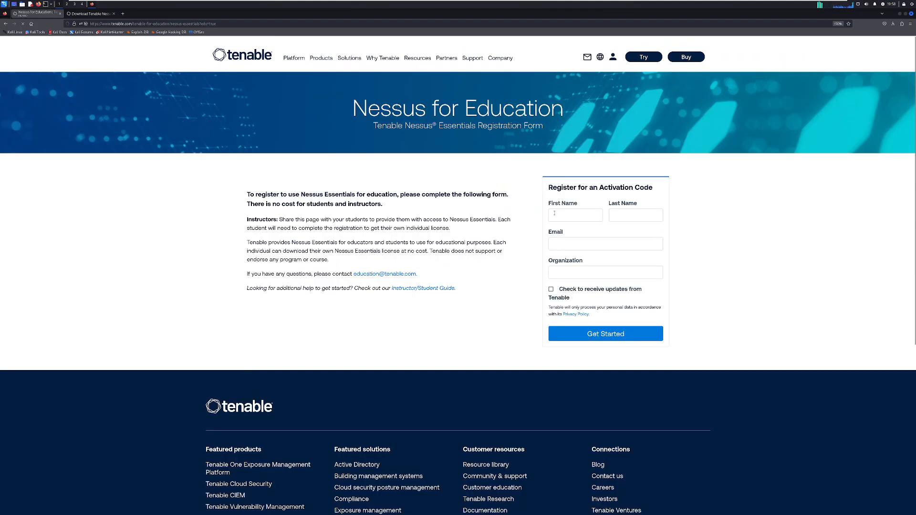
pyautogui.click(580, 246)
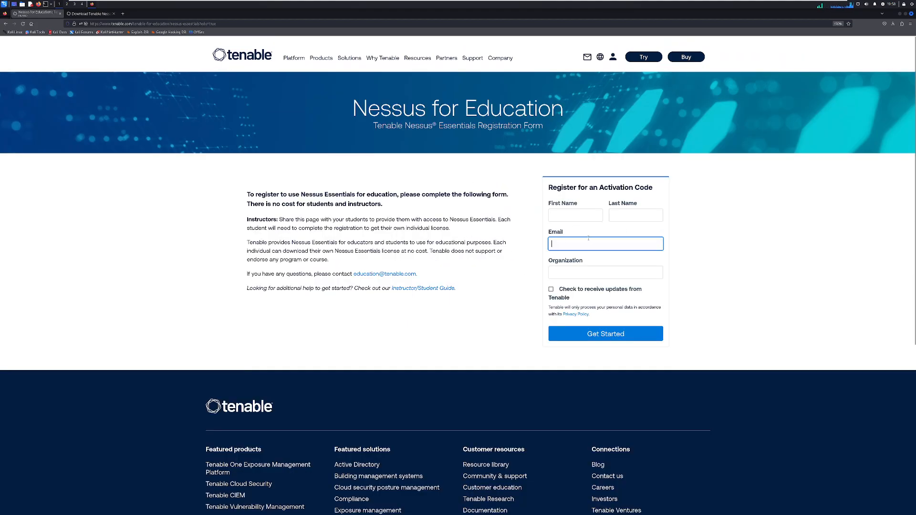
pyautogui.click(496, 240)
pyautogui.click(557, 271)
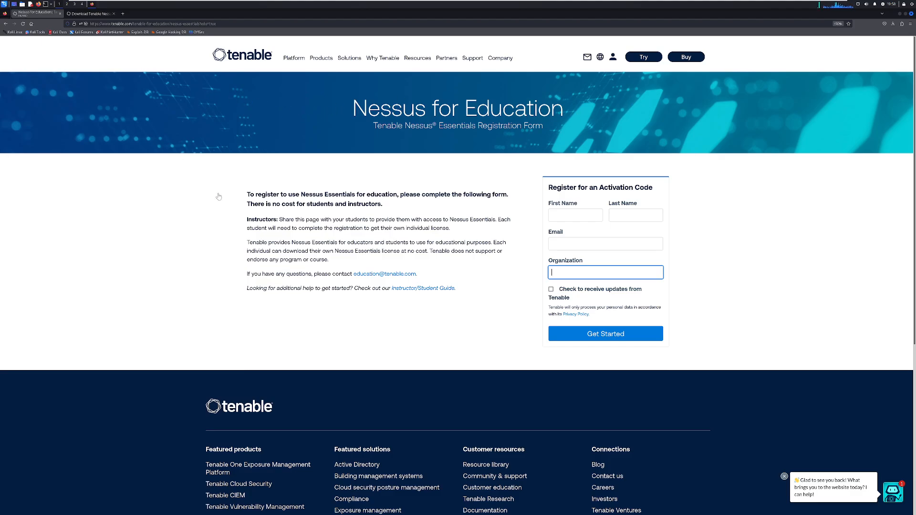
# - Switch to the Nessus download page and open the folder containing the downloaded Nessus 10.8.3 package
pyautogui.click(91, 14)
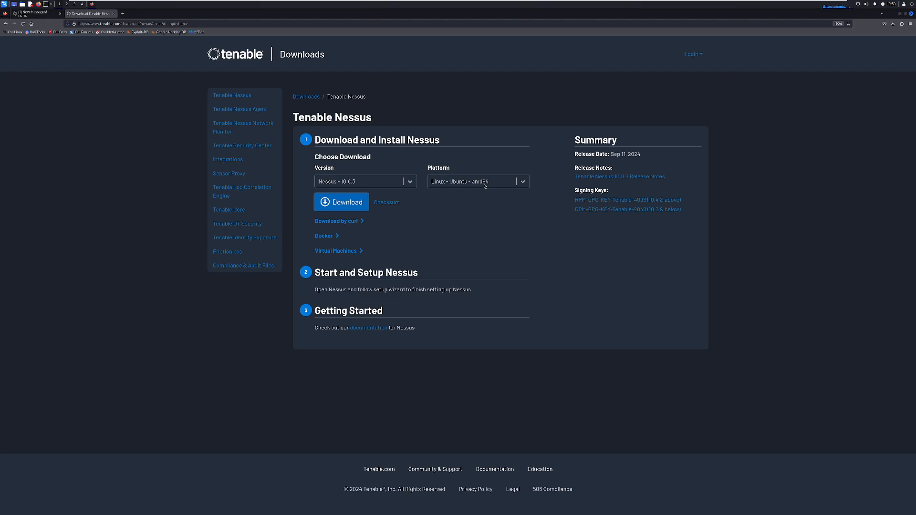
pyautogui.click(893, 24)
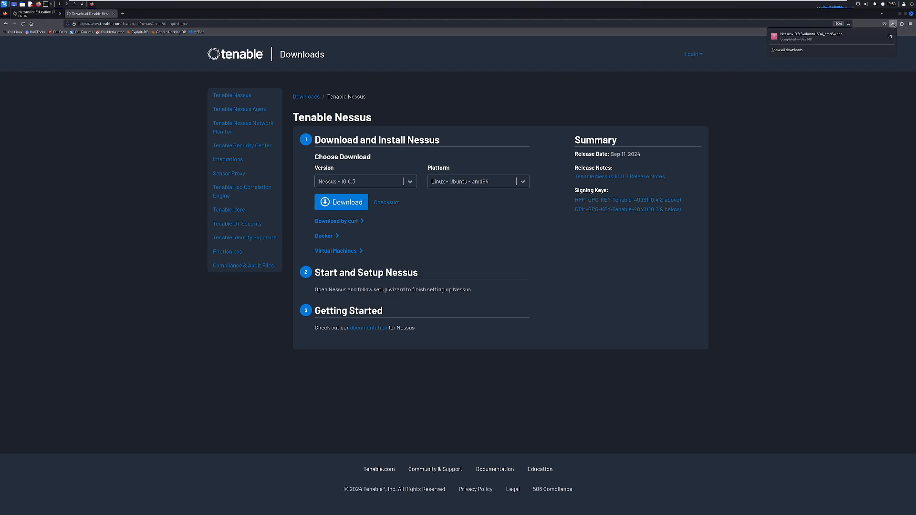
pyautogui.click(853, 41)
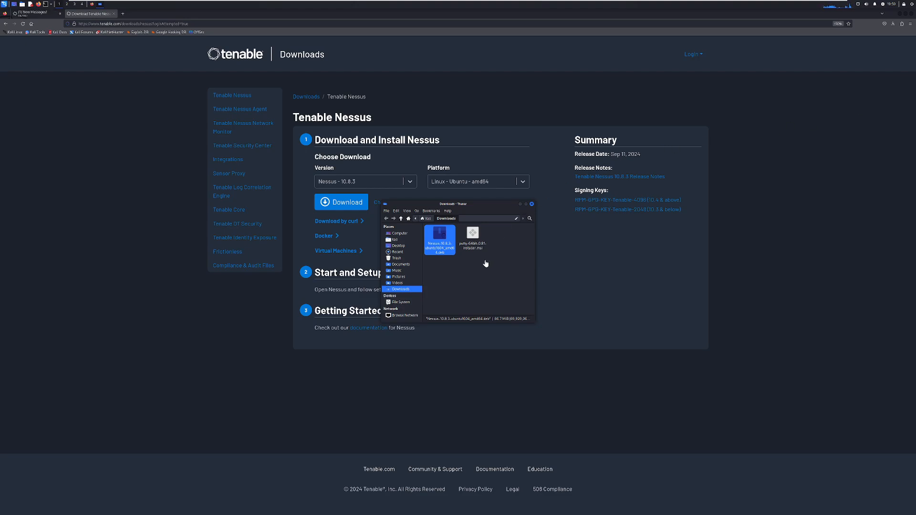
# - Open a terminal in the Downloads folder and arrange its window beside the file manager
pyautogui.click(436, 252)
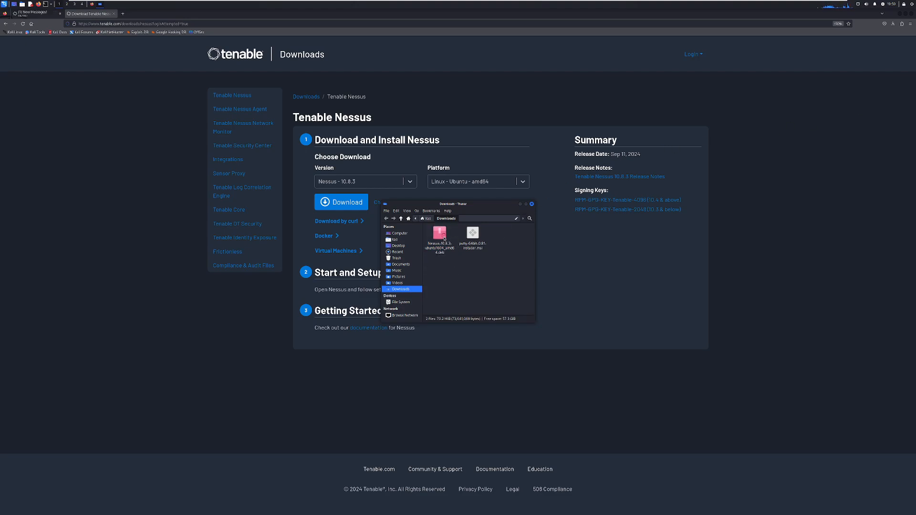
pyautogui.rightClick(454, 276)
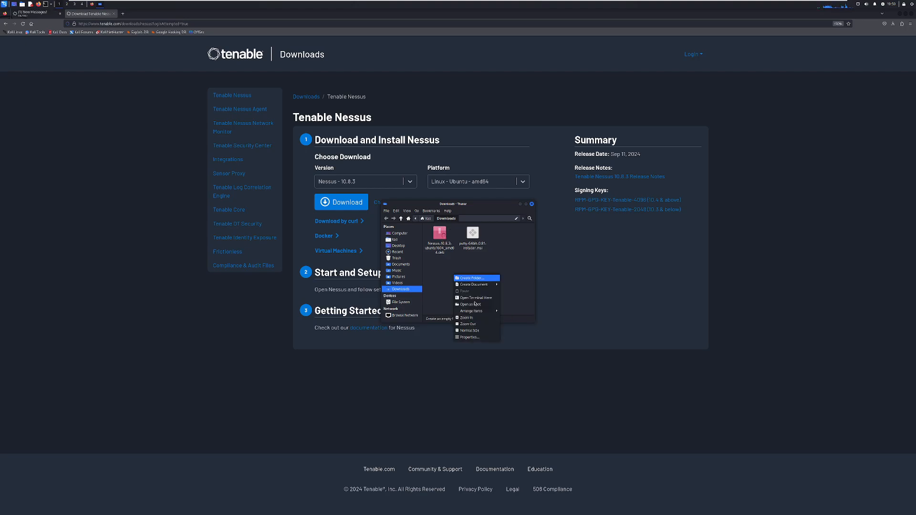
pyautogui.click(480, 298)
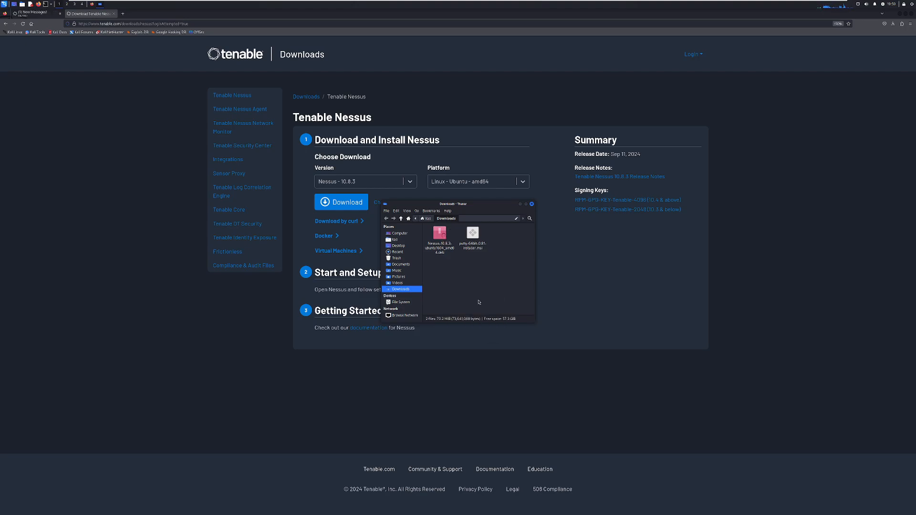
pyautogui.moveTo(211, 77); pyautogui.dragTo(439, 171)
pyautogui.hotkey('ctrl', '+')
pyautogui.hotkey('ctrl', '+')
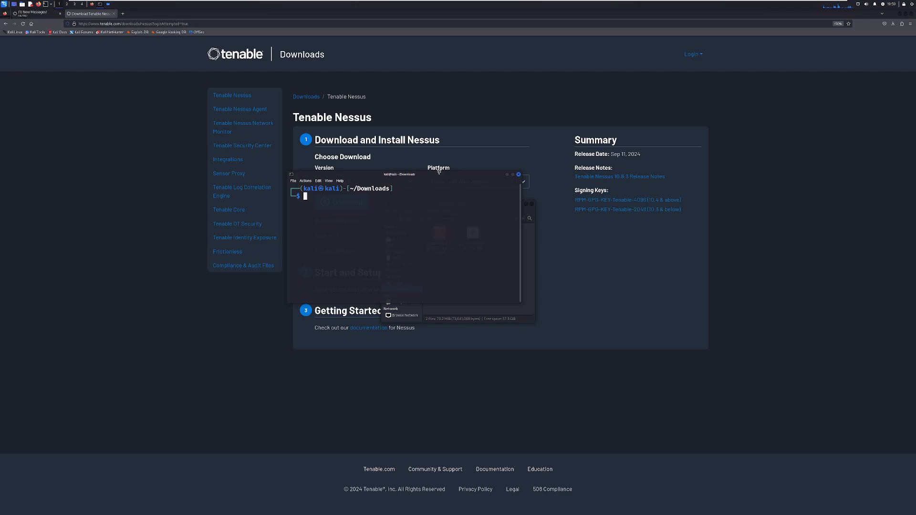
pyautogui.moveTo(439, 171); pyautogui.dragTo(682, 142)
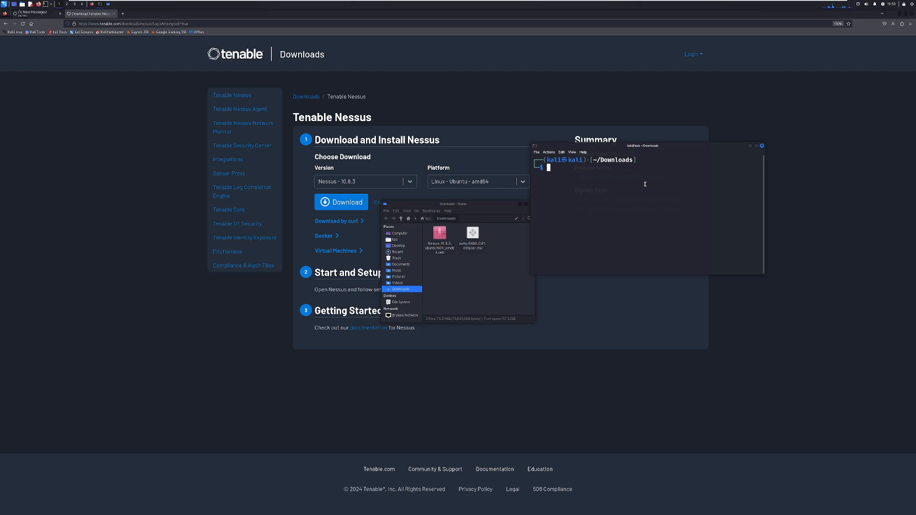
pyautogui.hotkey('ctrl', '-')
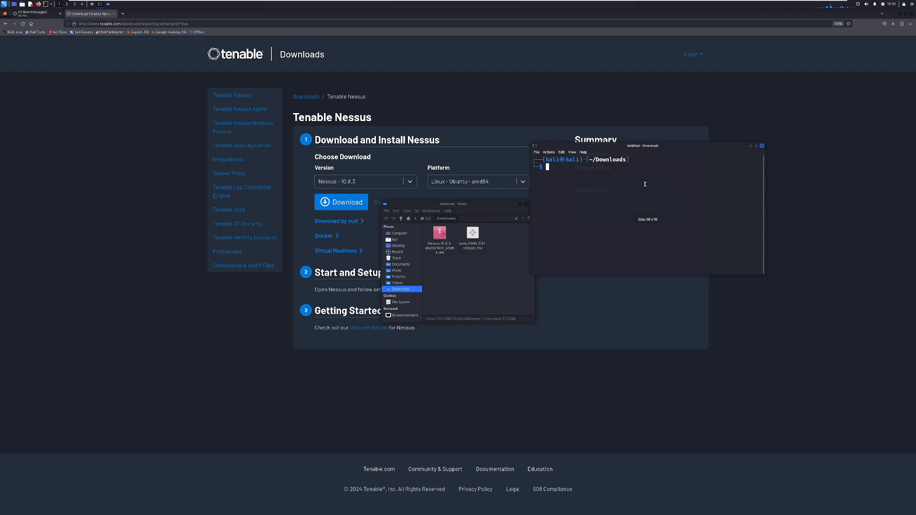
pyautogui.hotkey('ctrl', '-')
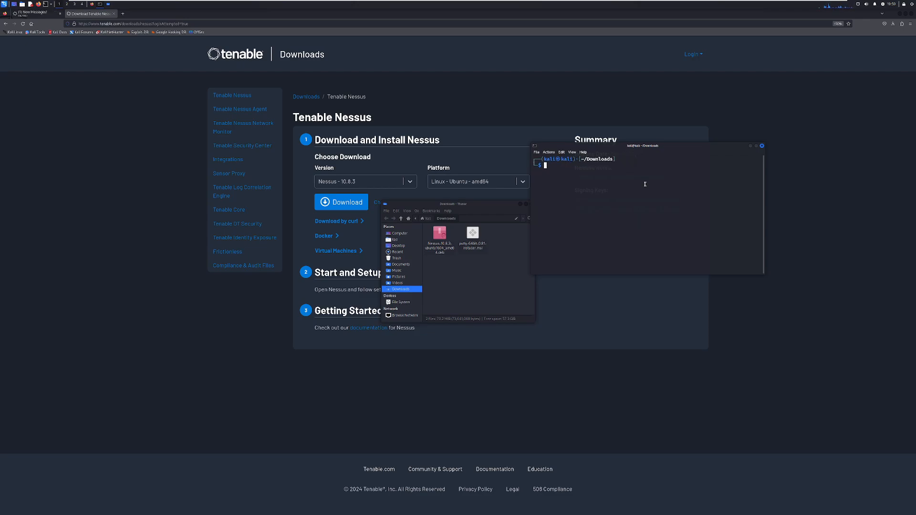
# - Install the Nessus-10.8.3-ubuntu1604_amd64.deb package with sudo dpkg -i
pyautogui.write('sudo dpkg -i N')
pyautogui.press('Tab')
pyautogui.press('Return')
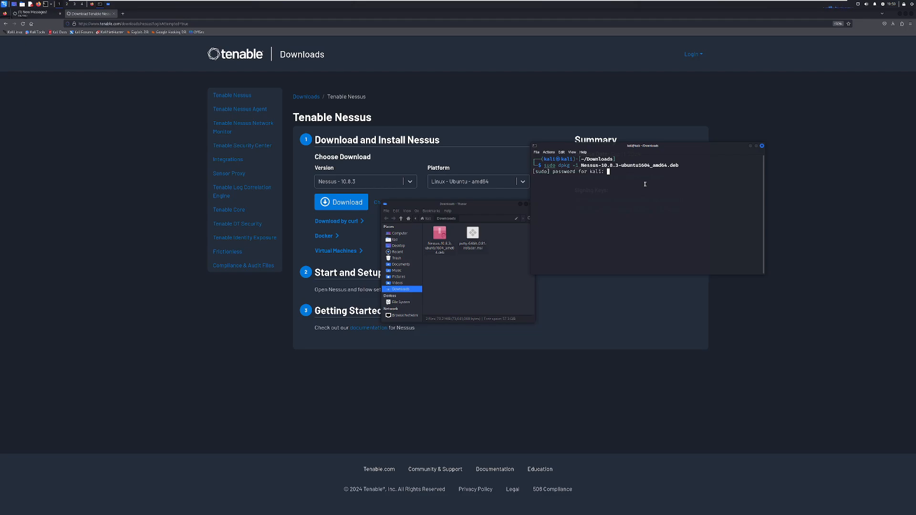
pyautogui.press('Return')
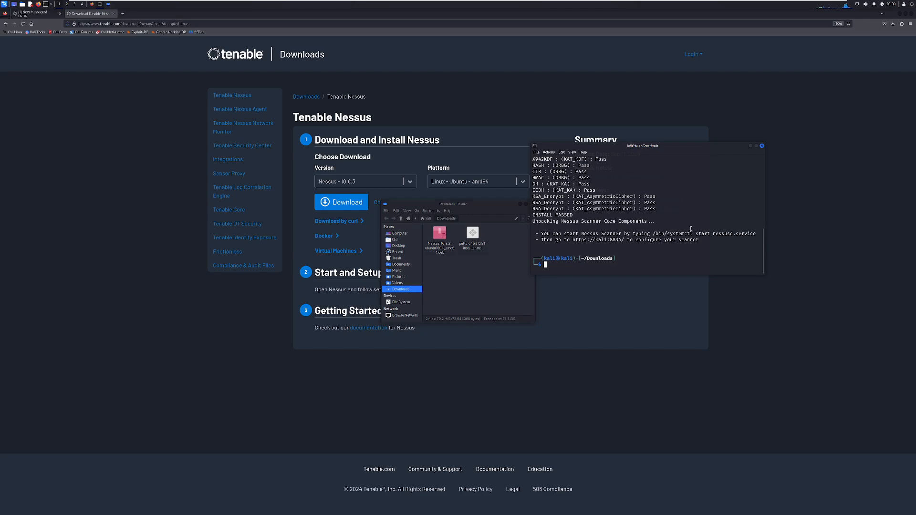
# - Start the Nessus service with sudo systemctl start nessusd.service
pyautogui.write('sudo systect')
pyautogui.press('Tab')
pyautogui.press('BackSpace')
pyautogui.write('m')
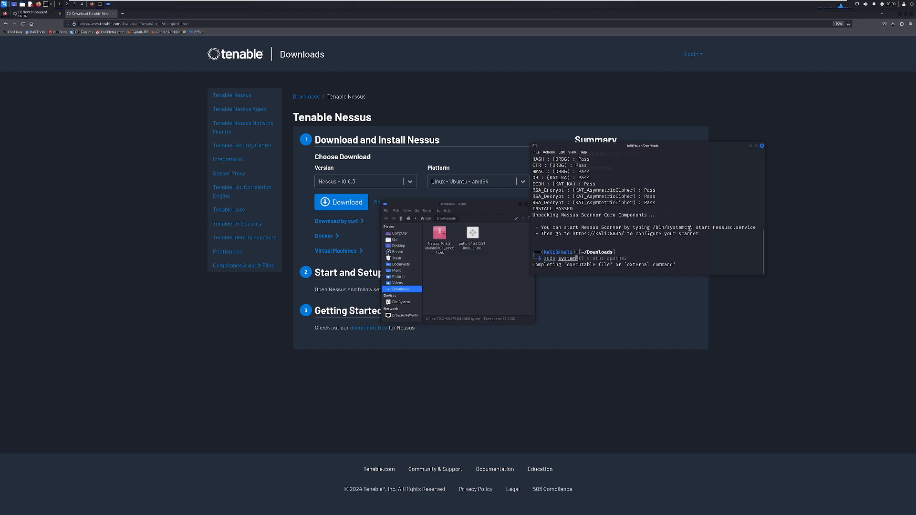
pyautogui.write('ctl start nessusd.service')
pyautogui.press('Return')
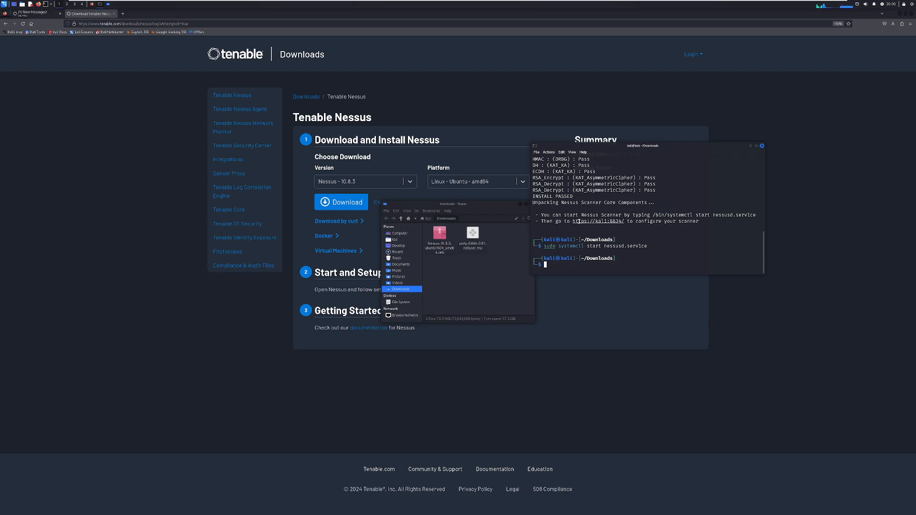
pyautogui.keyDown('ctrl'); pyautogui.click(595, 222); pyautogui.keyUp('ctrl')
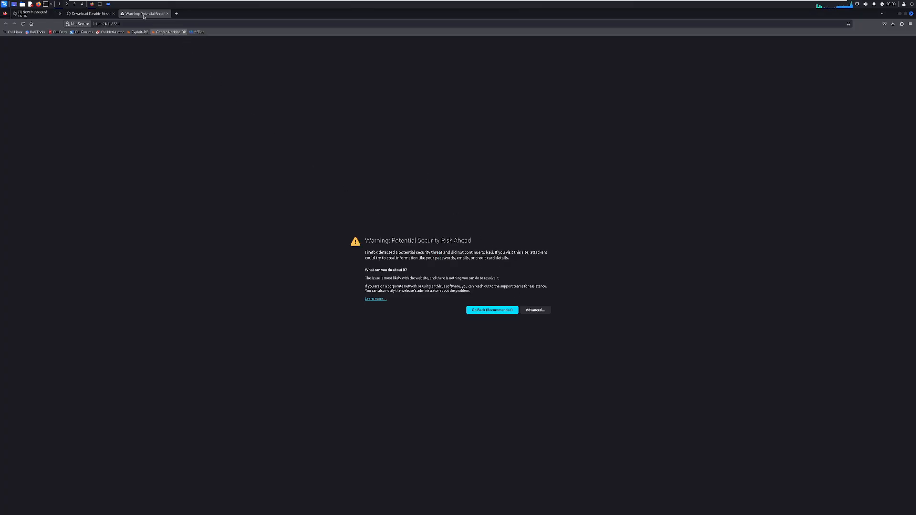
pyautogui.hotkey('ctrl', '+')
pyautogui.hotkey('ctrl', '+')
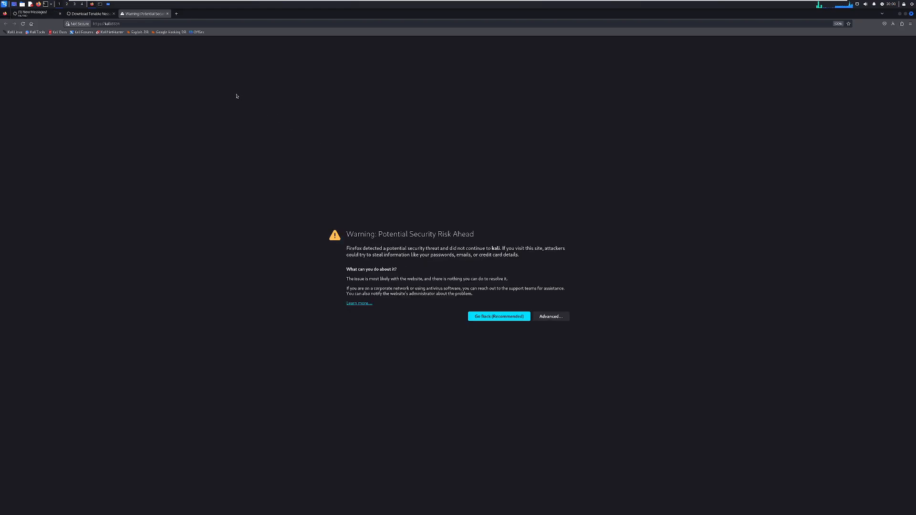
pyautogui.click(60, 15)
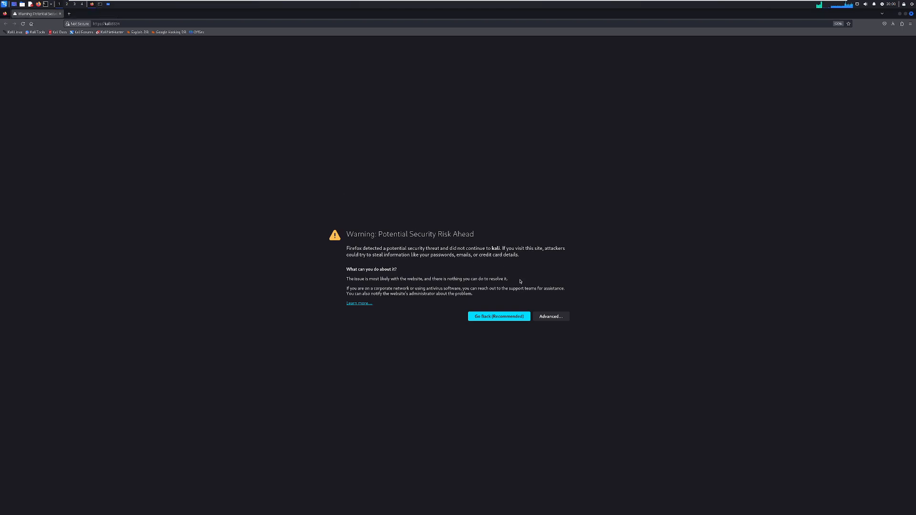
pyautogui.click(551, 316)
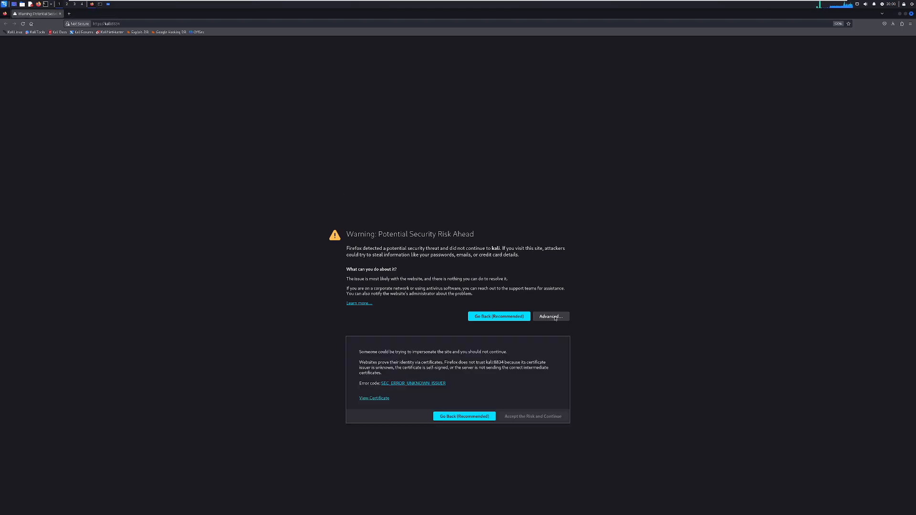
pyautogui.click(527, 417)
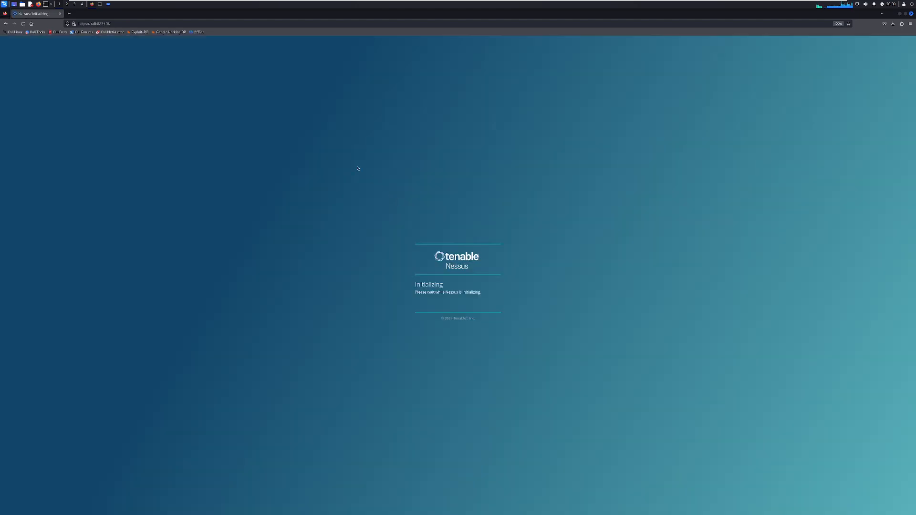
pyautogui.hotkey('ctrl', '+')
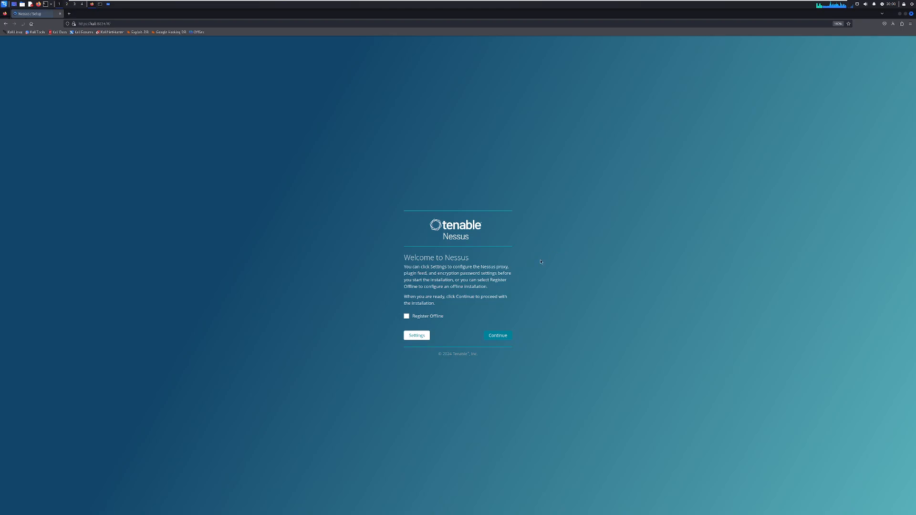
# - Continue the Nessus setup, choose Register for Nessus Essentials, and skip the activation code request form
pyautogui.click(498, 336)
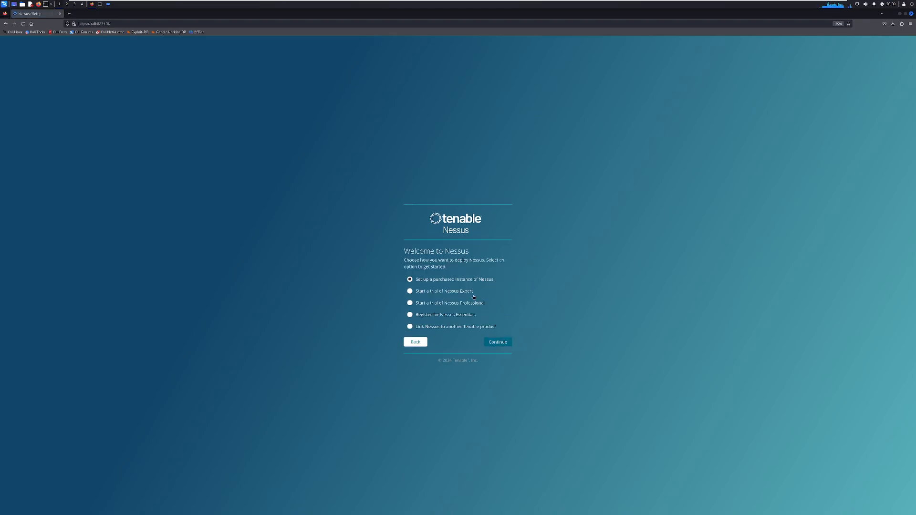
pyautogui.click(449, 315)
pyautogui.click(494, 342)
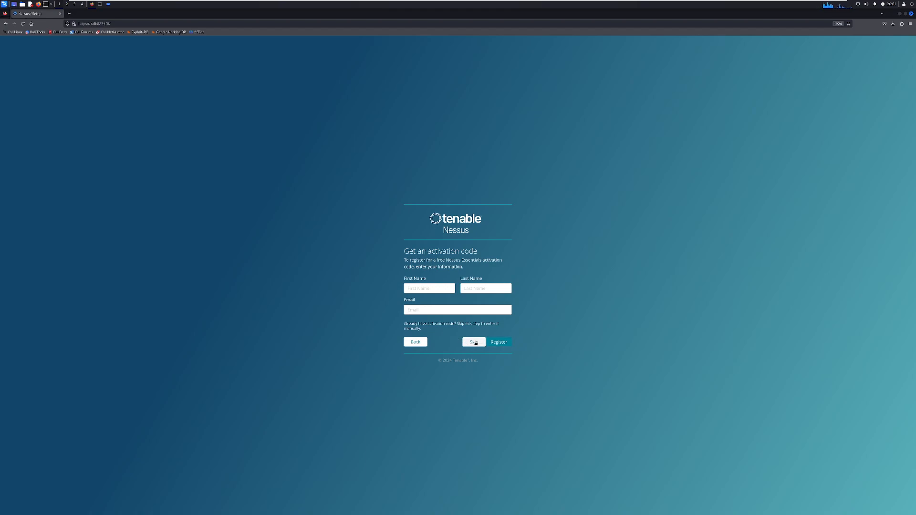
pyautogui.click(473, 342)
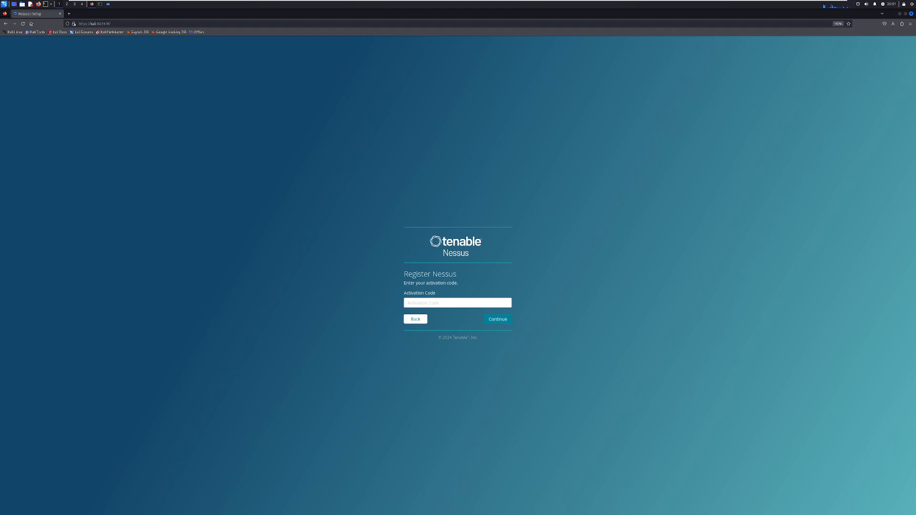
# - Paste the activation code and continue
pyautogui.click(463, 302)
pyautogui.hotkey('ctrl', 'v')
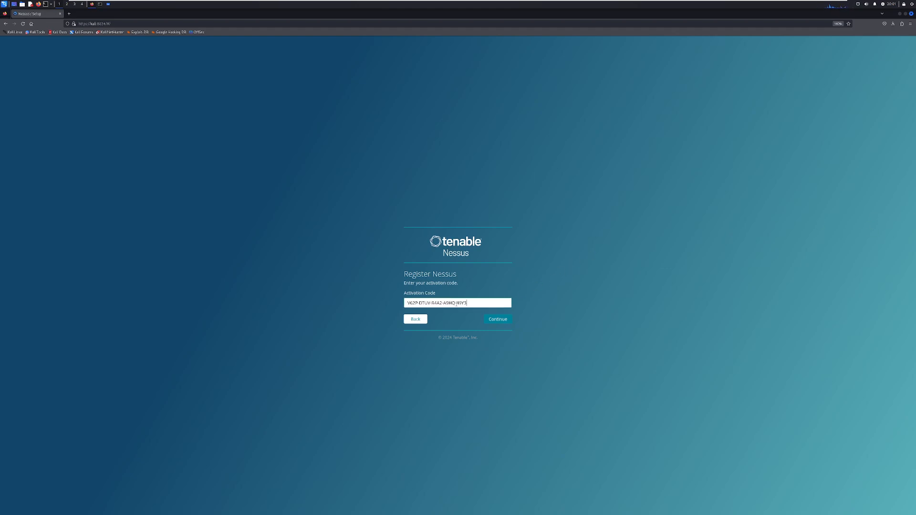
pyautogui.click(507, 318)
pyautogui.click(496, 311)
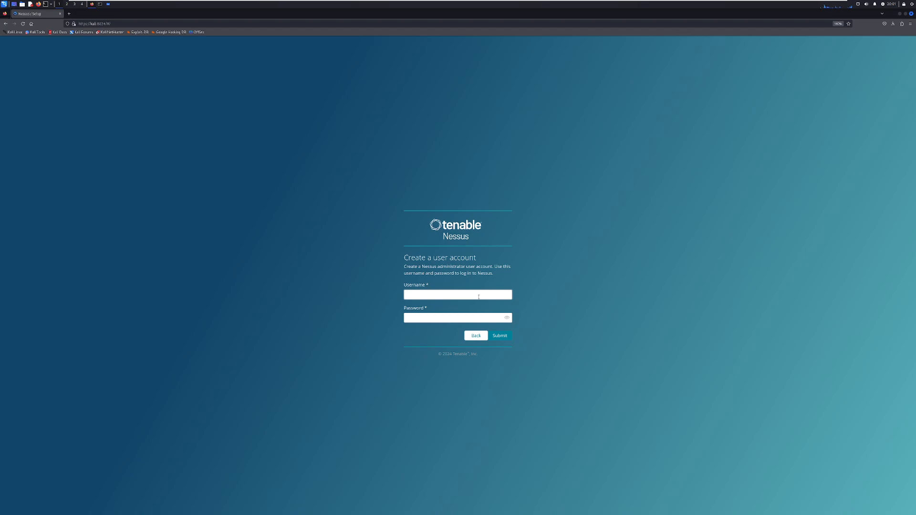
# - Create the Nessus administrator account by entering a username and the account password, then submit
pyautogui.write('callen')
pyautogui.press('Tab')
pyautogui.write('password12345678')
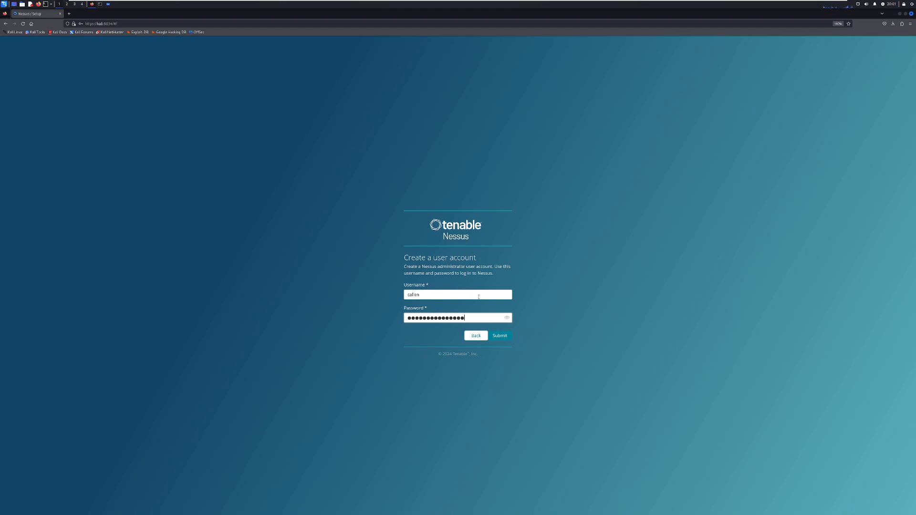
pyautogui.click(504, 335)
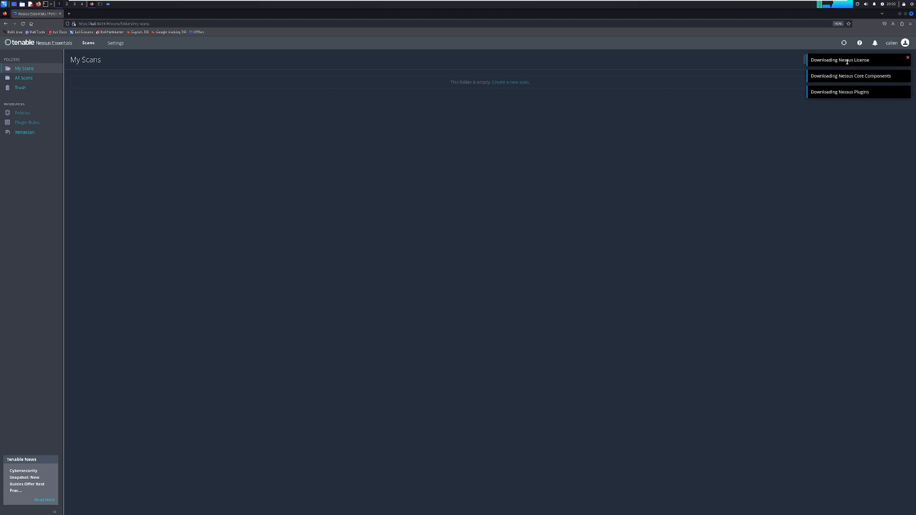
# - Switch to the Metasploitable2-Linux virtual machine
pyautogui.moveTo(844, 43)
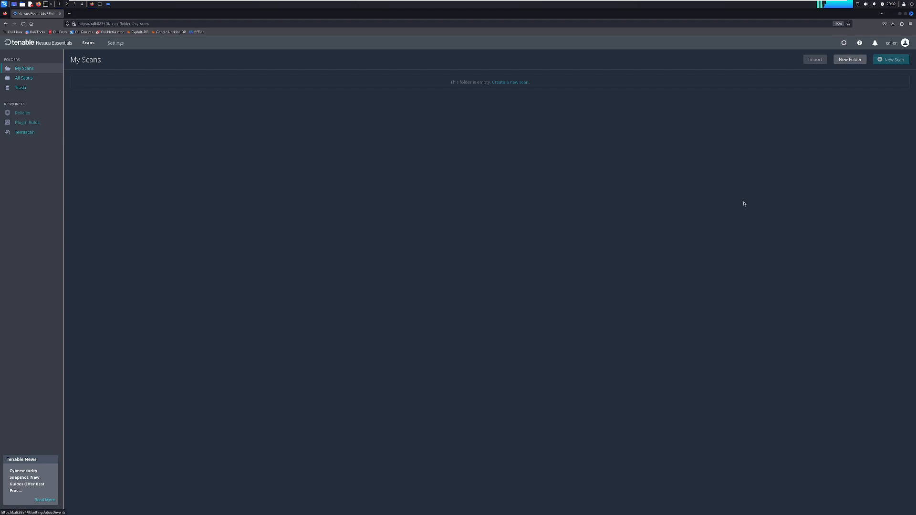
pyautogui.hotkey('ctrl', '+')
pyautogui.hotkey('ctrl', '+')
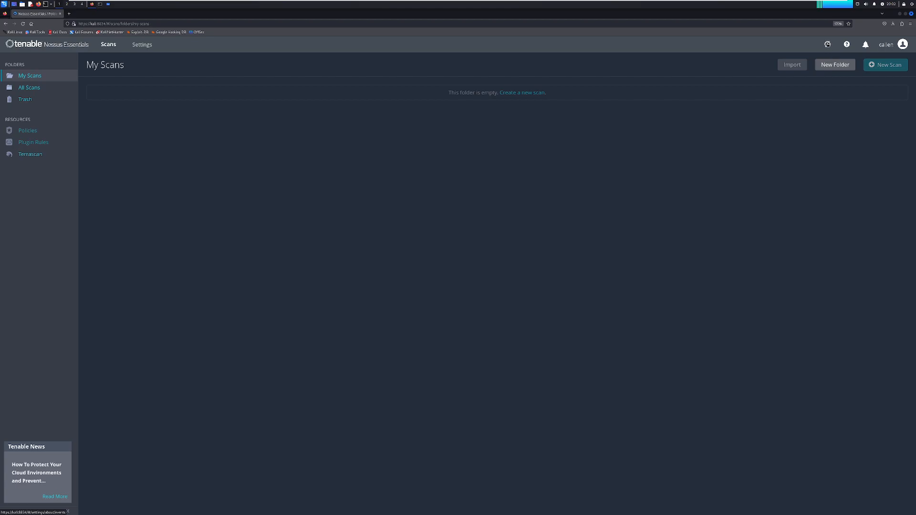
pyautogui.click(827, 44)
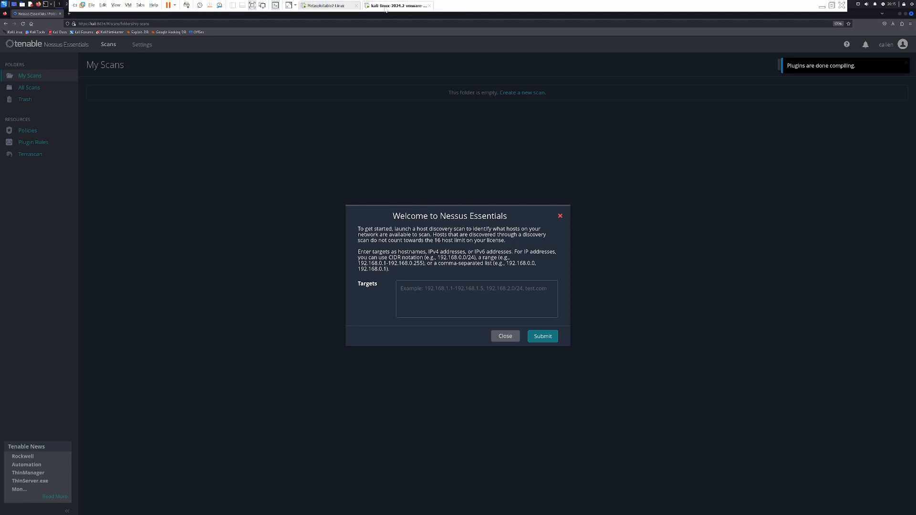
pyautogui.click(338, 7)
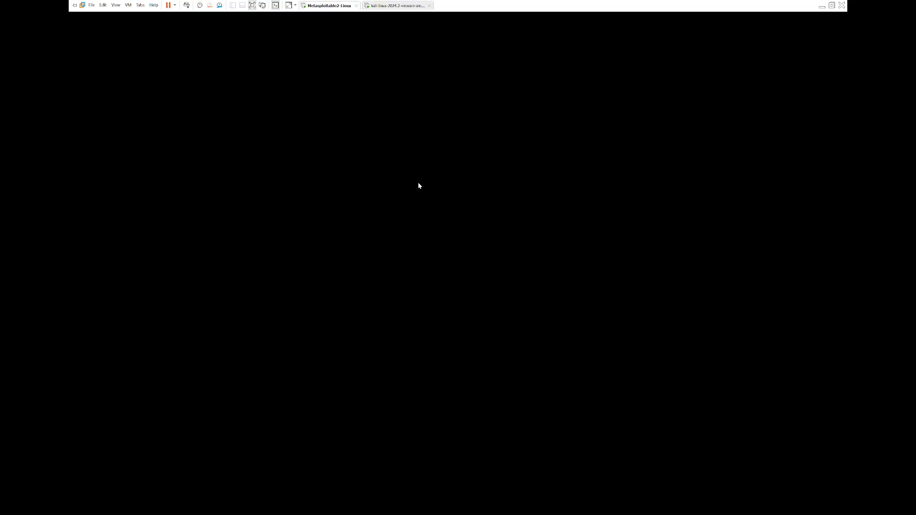
# - Wake the Metasploitable2 console to check its network address, then return to the Kali Linux virtual machine
pyautogui.click(440, 239)
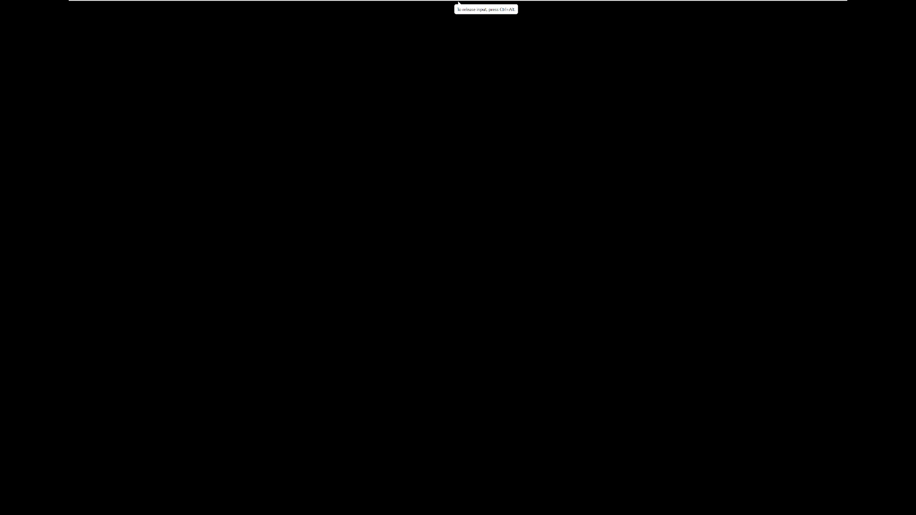
pyautogui.press('Return')
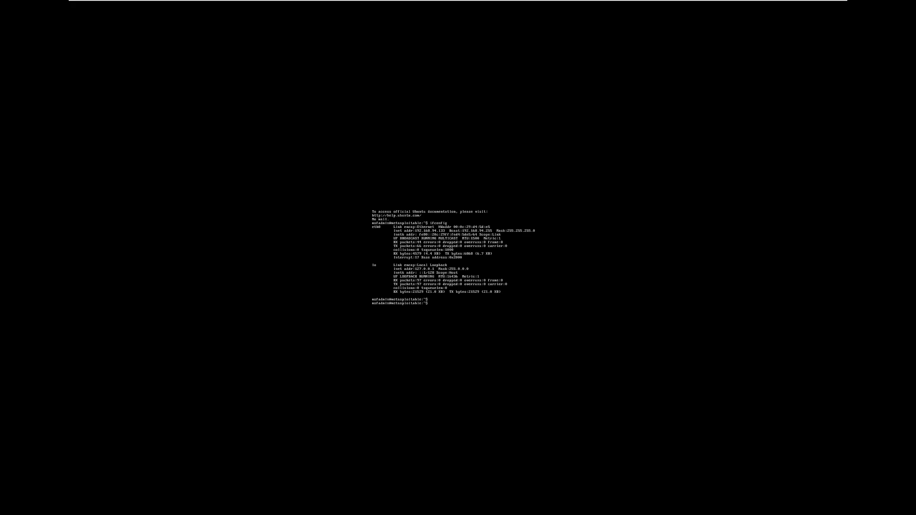
pyautogui.hotkey('ctrl', 'alt')
pyautogui.moveTo(465, 2)
pyautogui.click(369, 7)
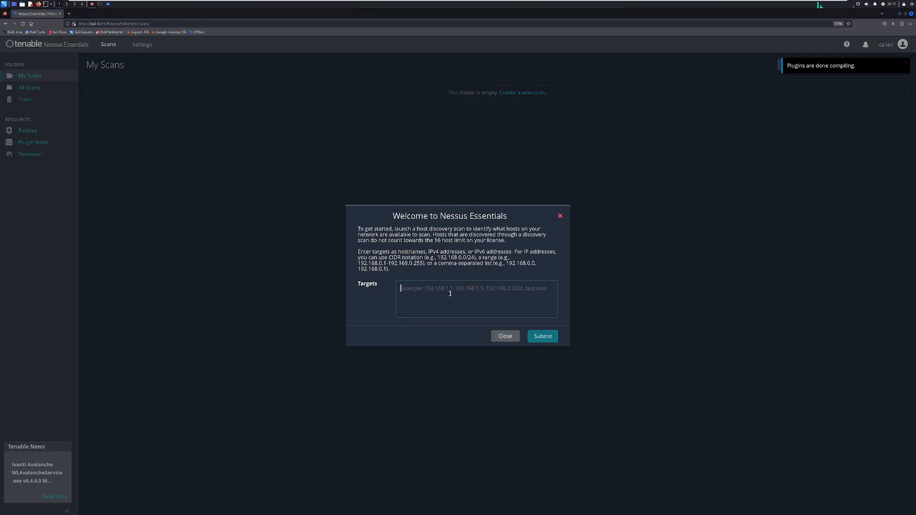
# - Enter 192.168.94.133 as the host discovery target and submit it
pyautogui.write('192.168')
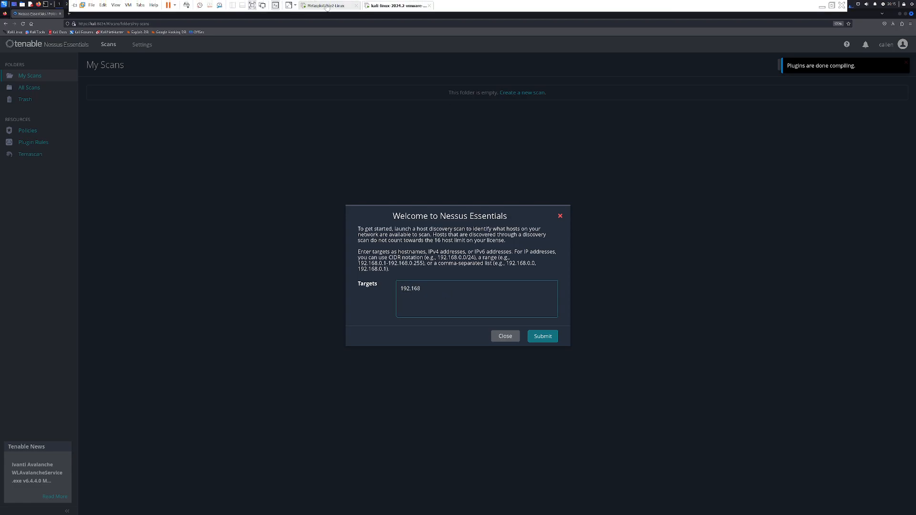
pyautogui.click(327, 5)
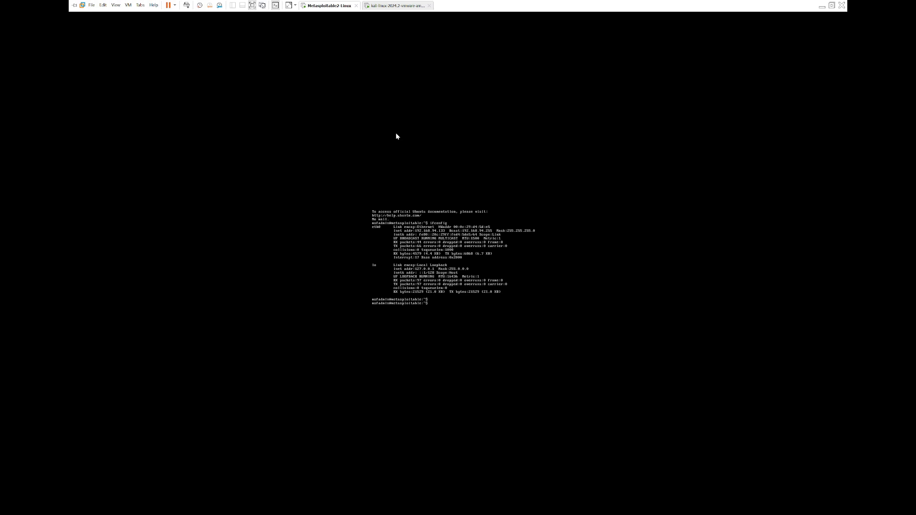
pyautogui.click(380, 6)
pyautogui.write('.')
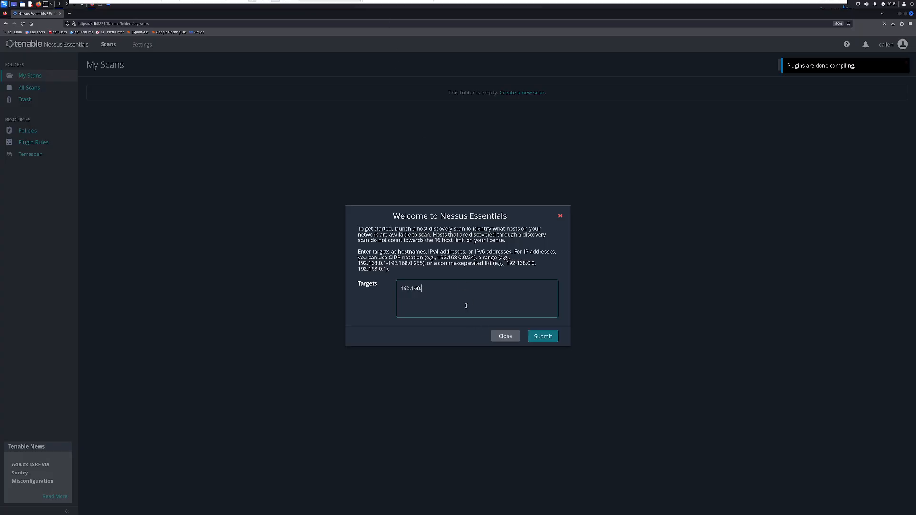
pyautogui.write('94.133')
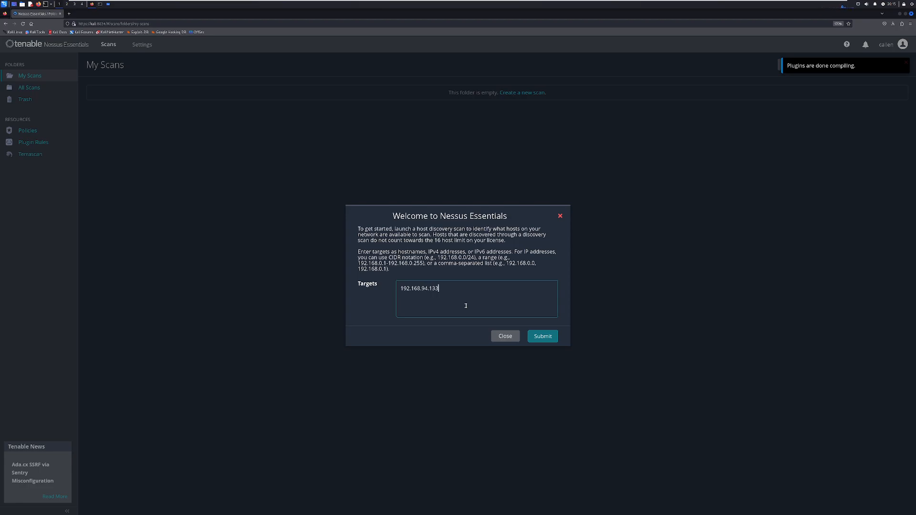
pyautogui.click(551, 336)
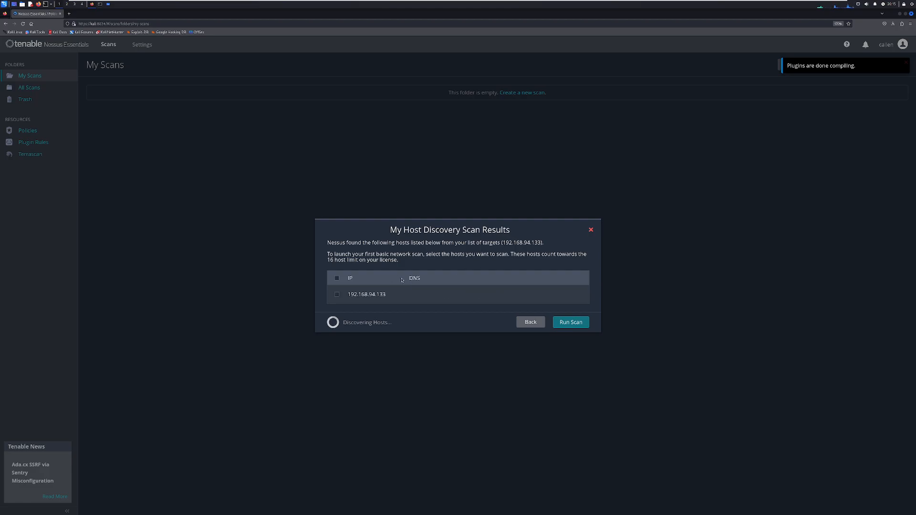
# - Select the discovered host 192.168.94.133 and run the basic network scan on it
pyautogui.click(337, 295)
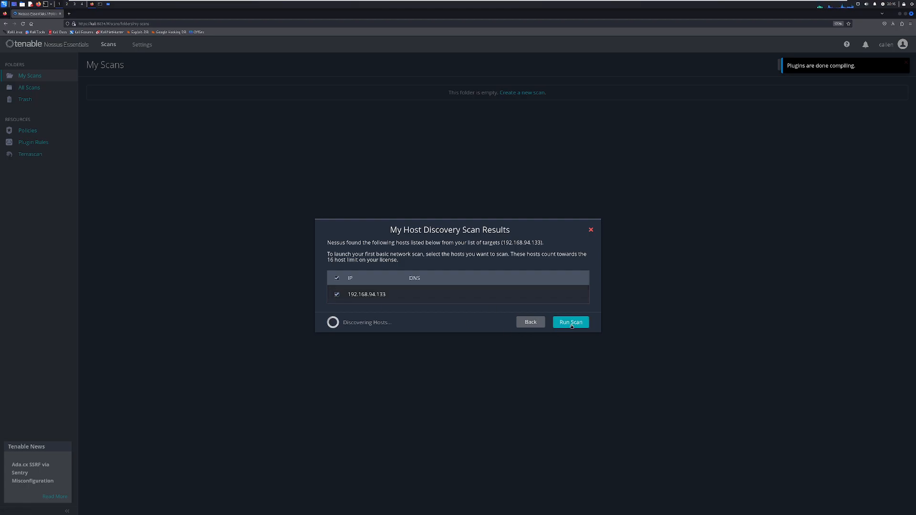
pyautogui.click(573, 322)
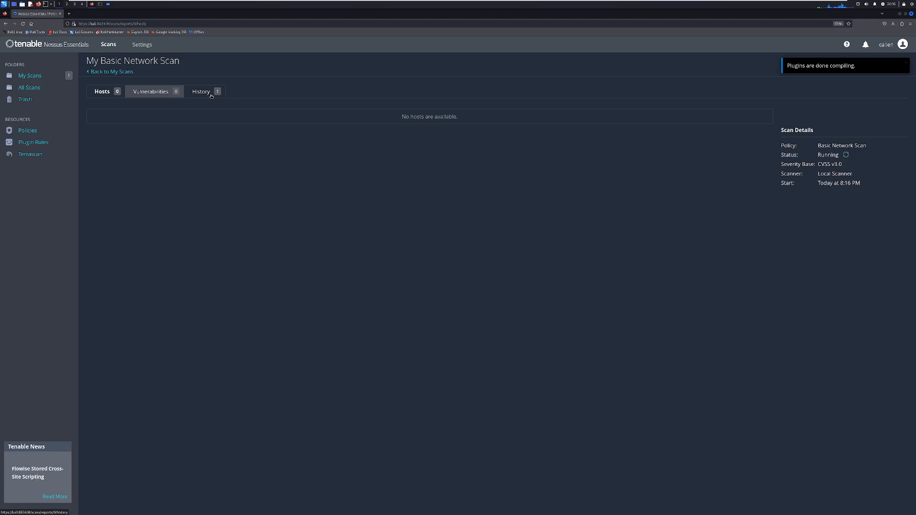
pyautogui.click(905, 62)
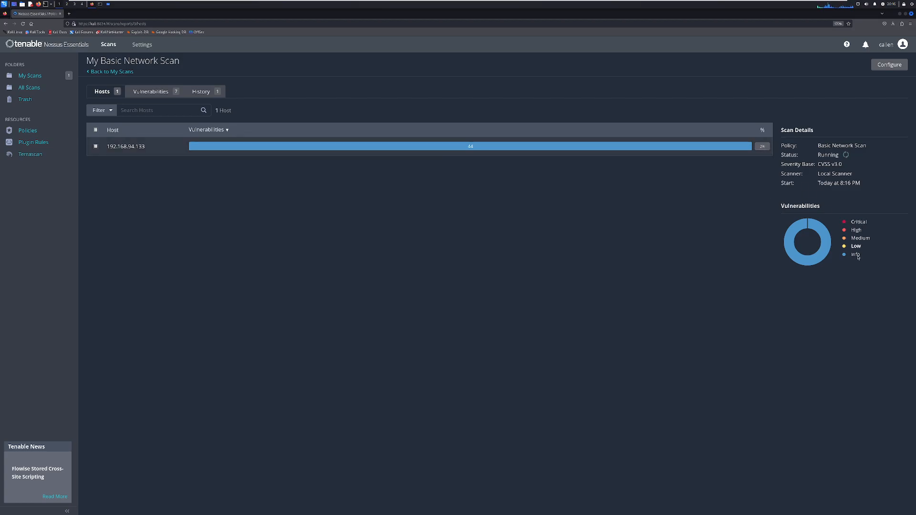
pyautogui.moveTo(857, 257)
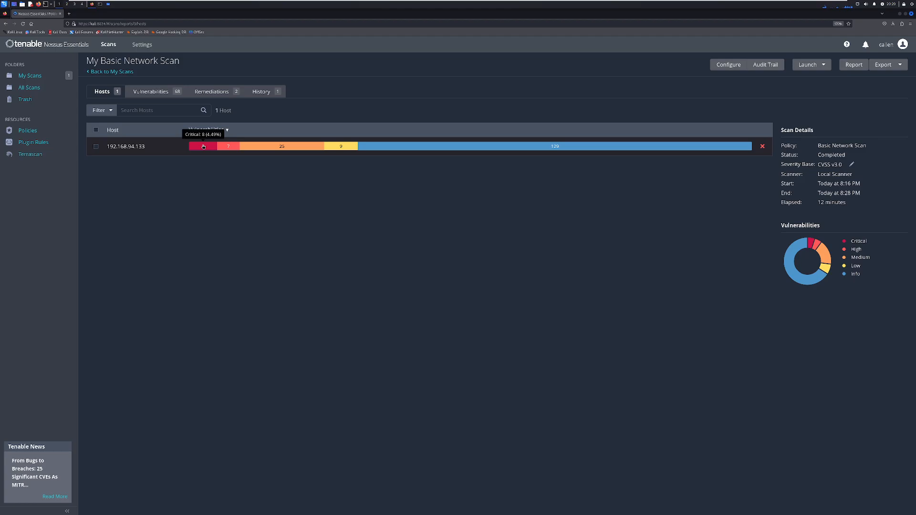
# - Open the scan's vulnerability list and review the VNC Server 'password' Password finding
pyautogui.click(165, 94)
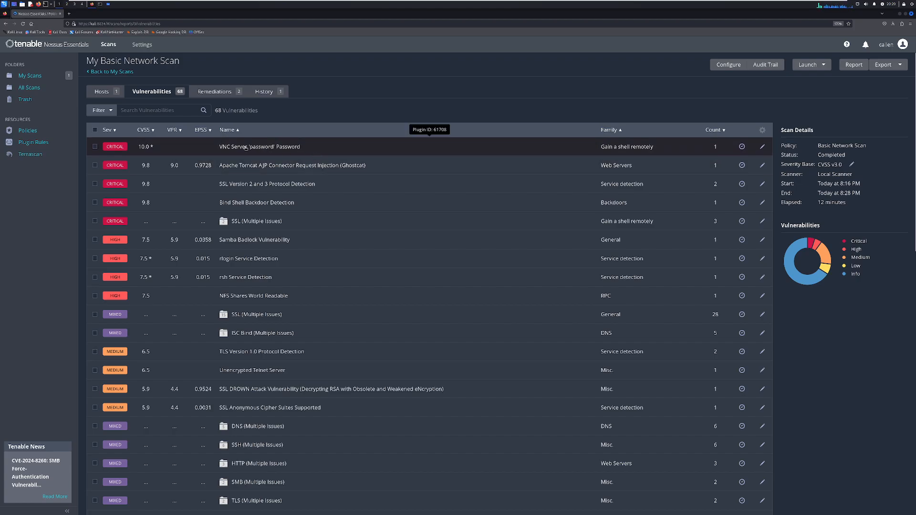
pyautogui.click(219, 148)
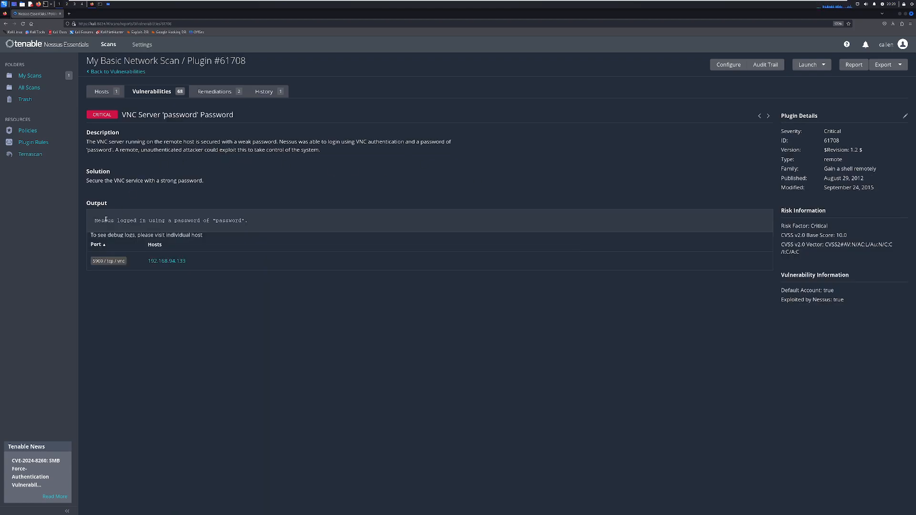
pyautogui.moveTo(101, 227); pyautogui.dragTo(134, 227)
pyautogui.click(140, 155)
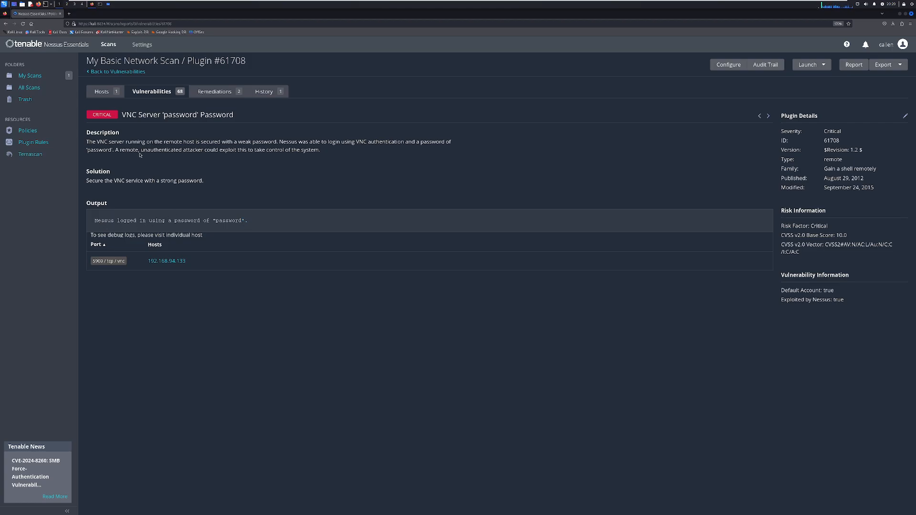
pyautogui.doubleClick(108, 181)
pyautogui.click(196, 179)
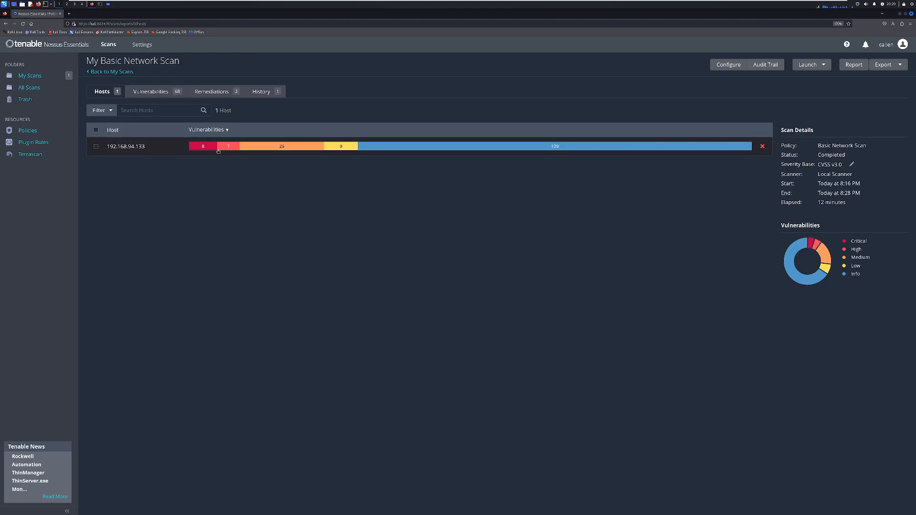
# - Open the host's vulnerabilities, review the Bind Shell Backdoor Detection finding, and return to the list
pyautogui.click(218, 150)
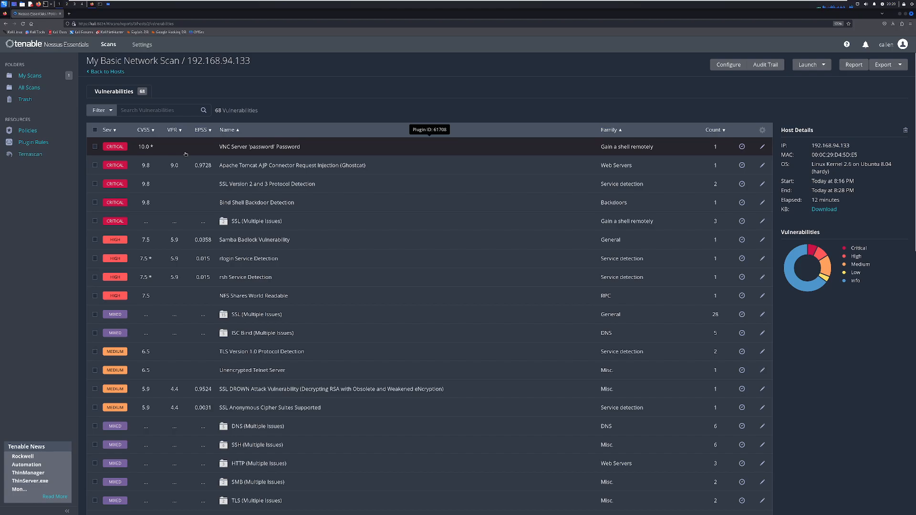
pyautogui.click(262, 202)
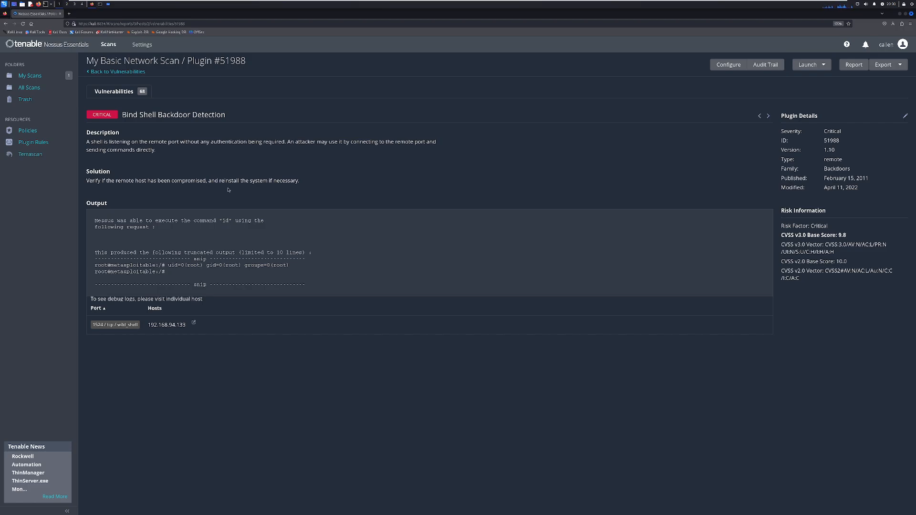
pyautogui.click(103, 75)
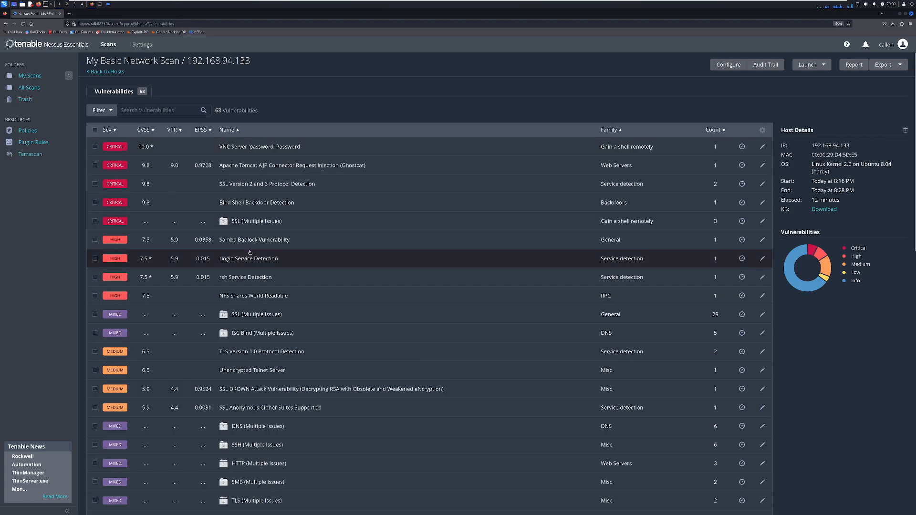
# - Open the Apache Tomcat AJP Connector Request Injection (Ghostcat) finding and read its CVE-2020-1745 entry in the National Vulnerability Database
pyautogui.click(300, 171)
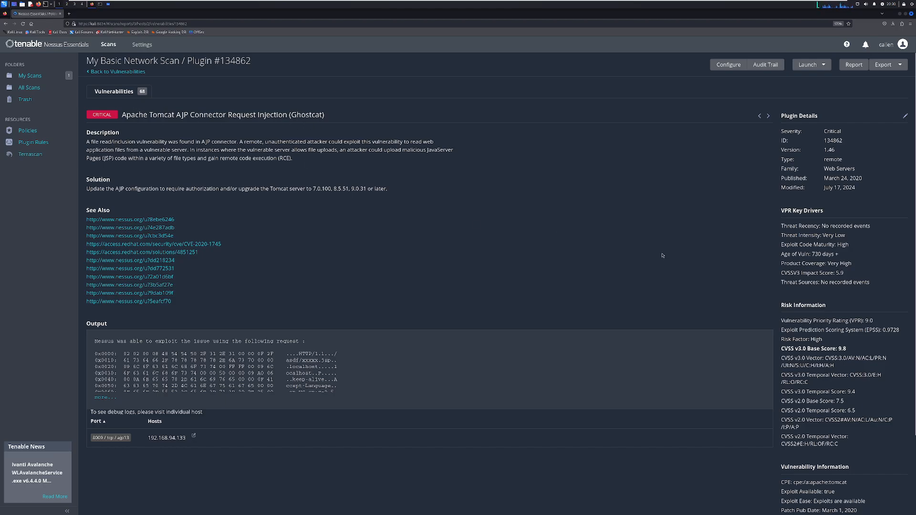
pyautogui.scroll(-2, 764, 350)
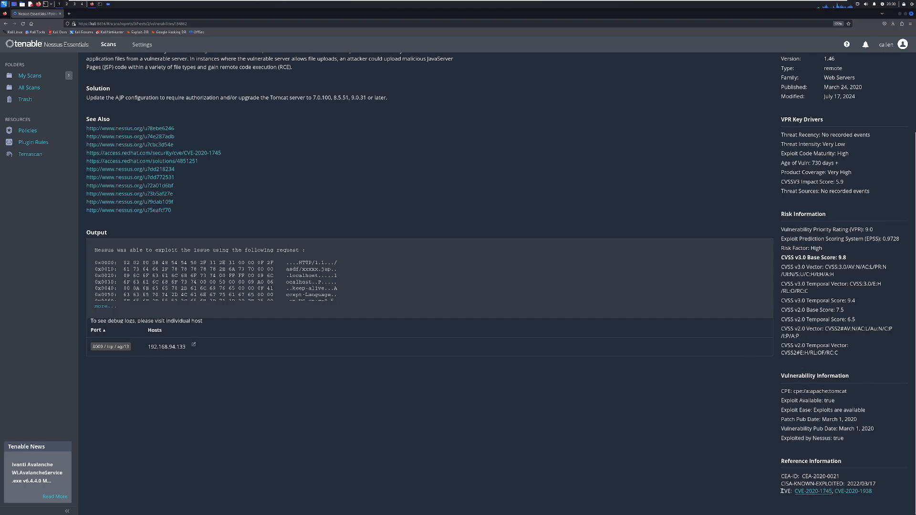
pyautogui.click(816, 491)
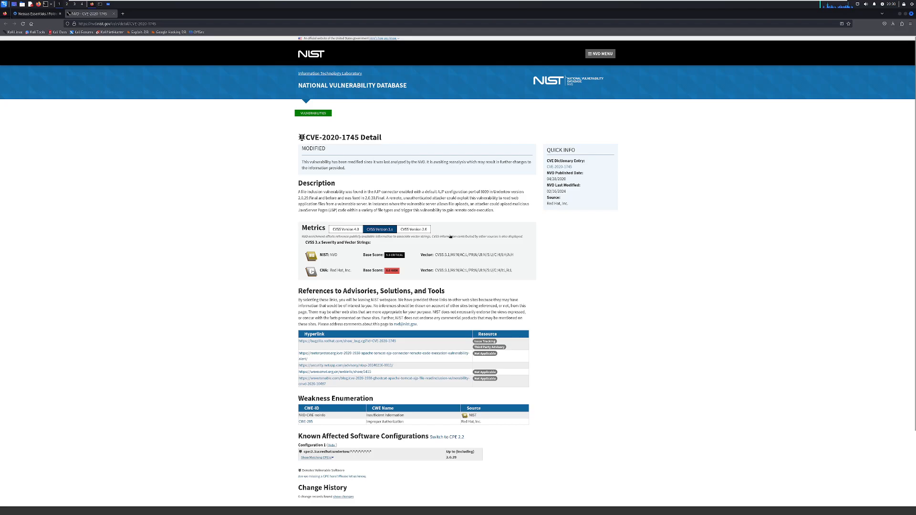
pyautogui.scroll(-1, 287, 293)
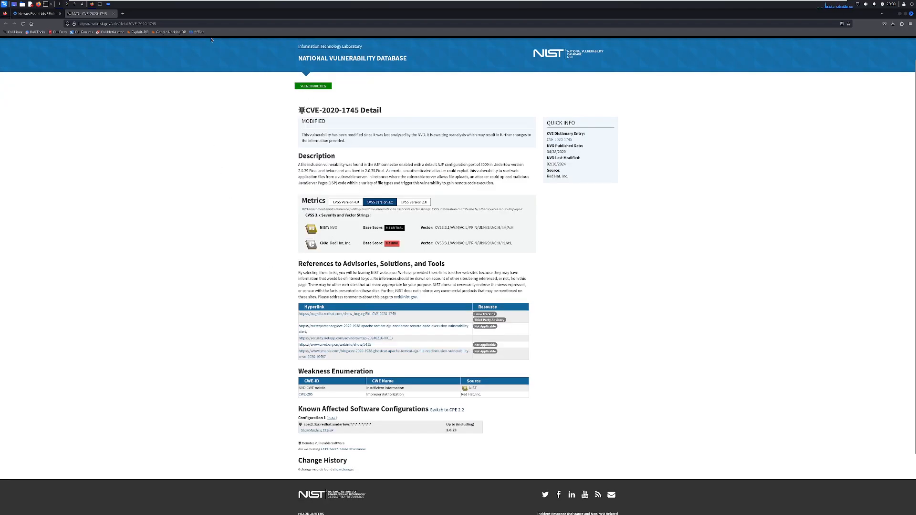
pyautogui.scroll(1, 271, 69)
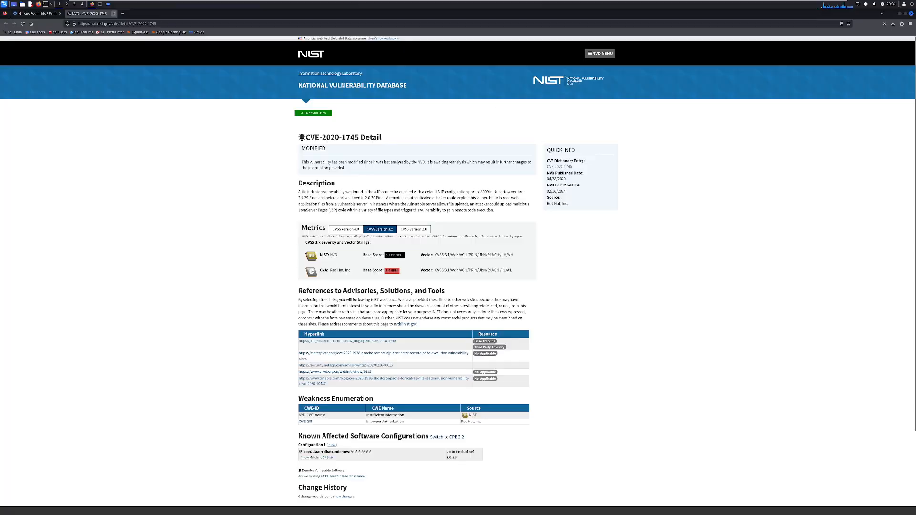
pyautogui.click(113, 13)
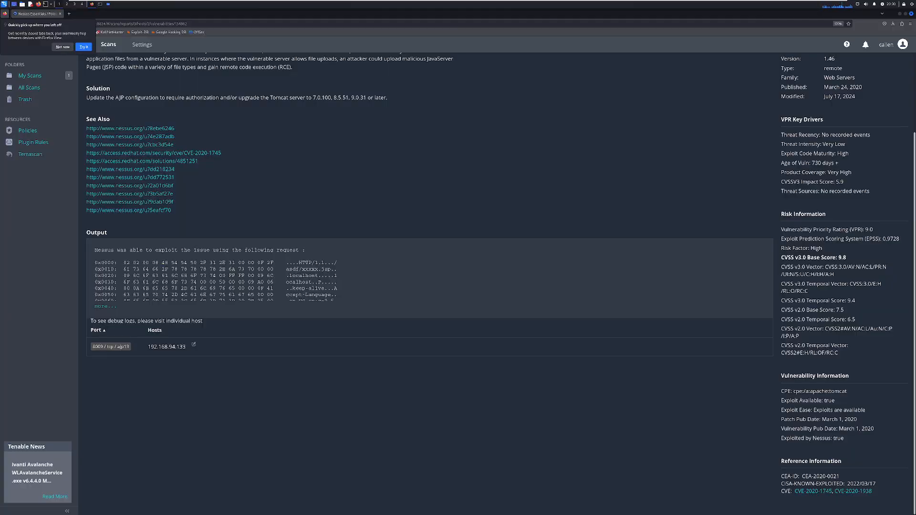
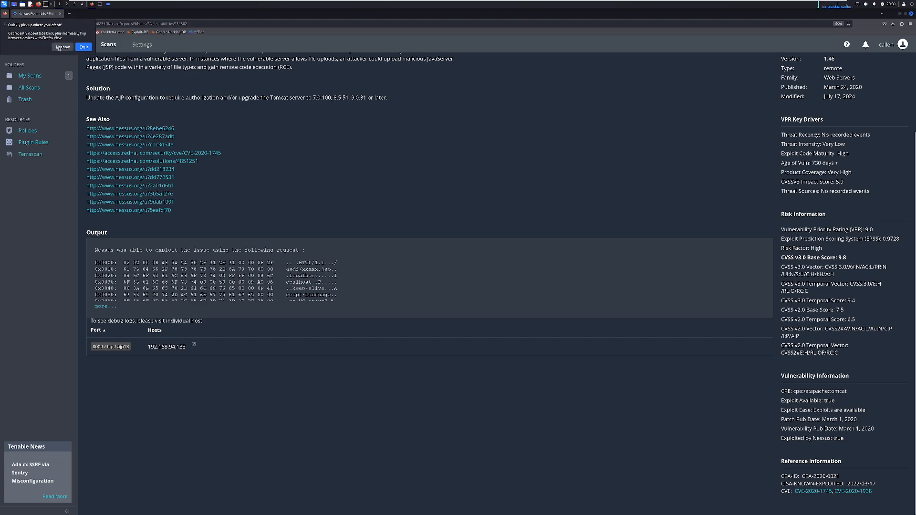
# - Return to the host's vulnerability list and sort it by CVSS score, highest first
pyautogui.click(129, 85)
pyautogui.scroll(3, 143, 91)
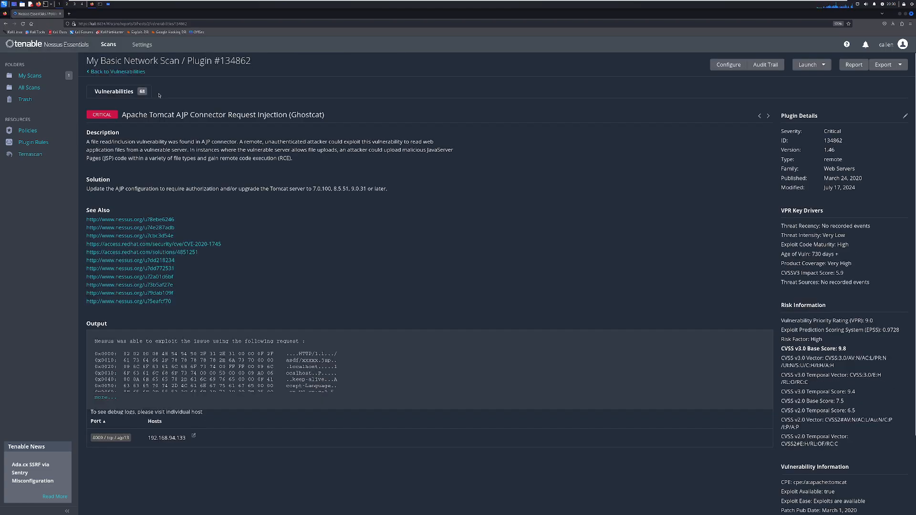
pyautogui.click(118, 72)
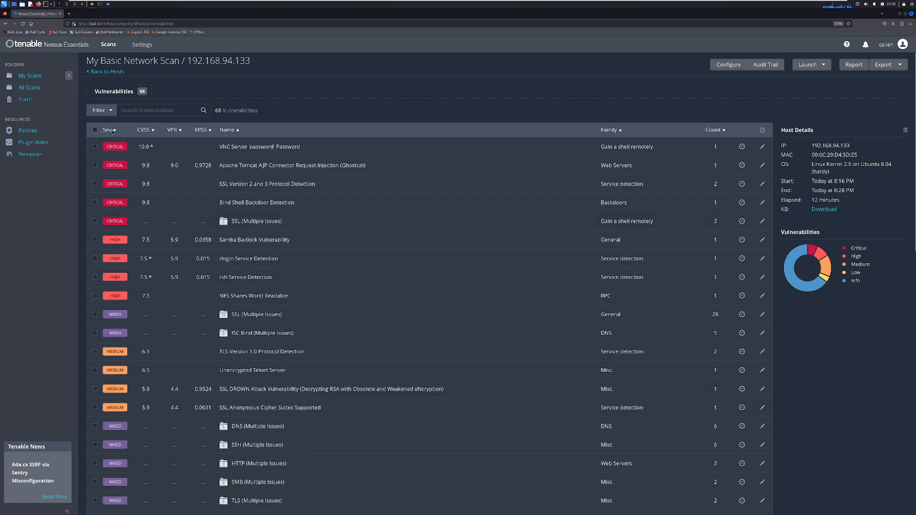
pyautogui.click(109, 130)
pyautogui.click(112, 129)
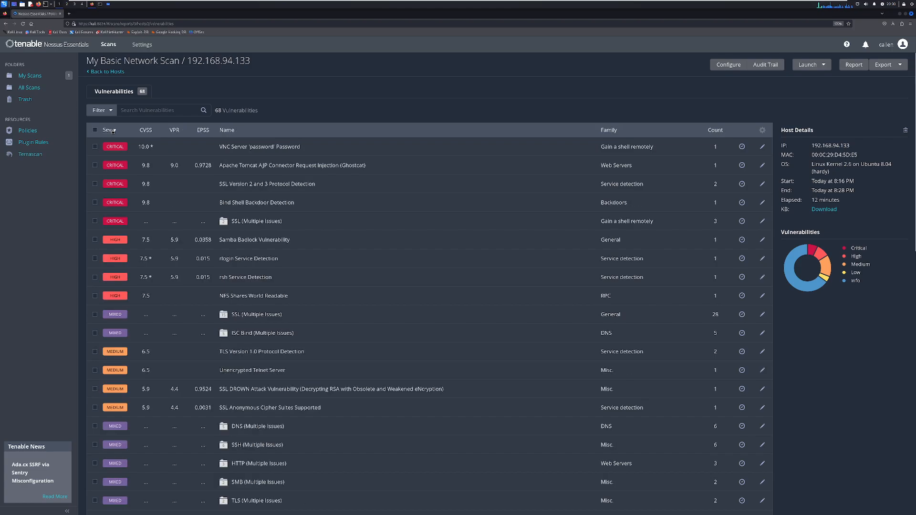
pyautogui.click(143, 130)
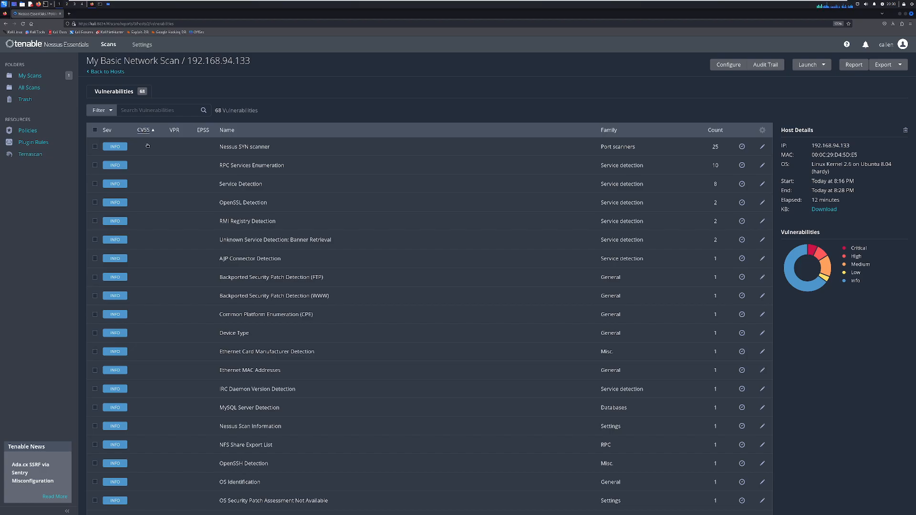
pyautogui.click(144, 130)
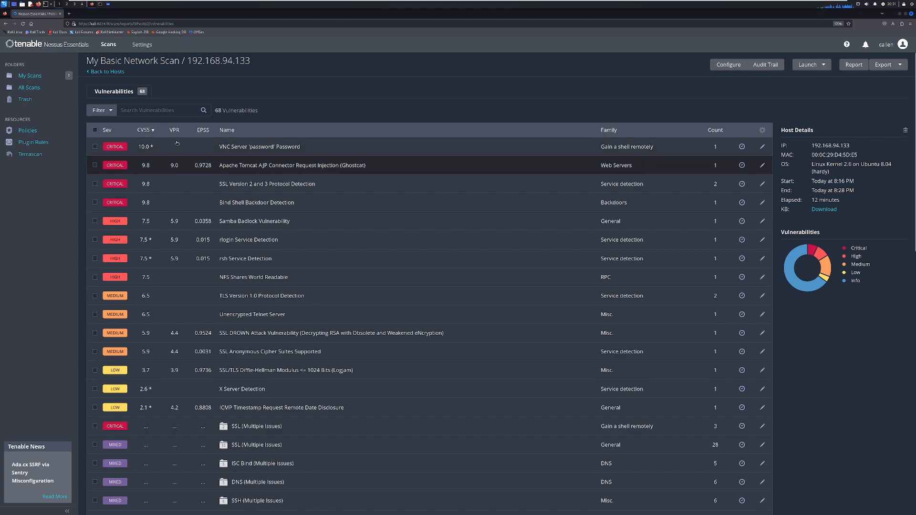
# - Reopen the Apache Tomcat AJP Connector Request Injection (Ghostcat) finding, review its VPR key drivers and risk information, and return to the list
pyautogui.click(201, 169)
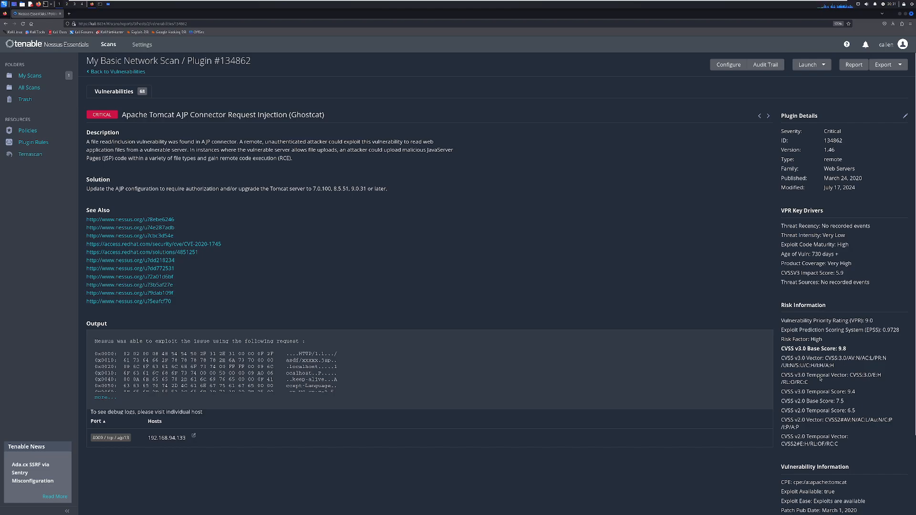
pyautogui.scroll(-2, 823, 377)
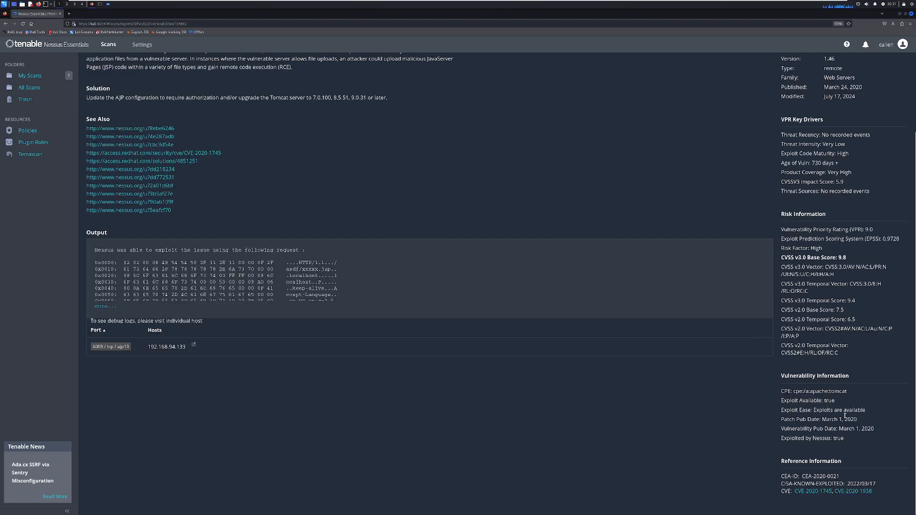
pyautogui.scroll(2, 811, 234)
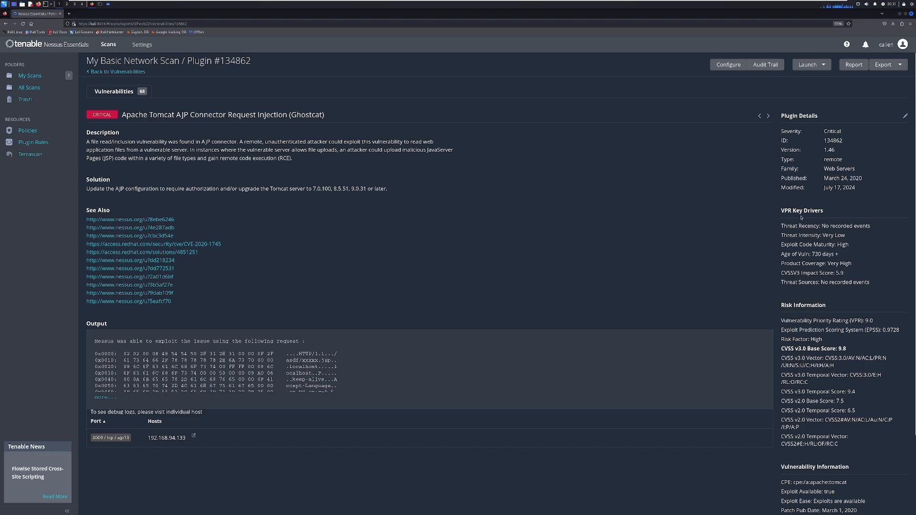
pyautogui.doubleClick(786, 211)
pyautogui.click(620, 140)
pyautogui.click(110, 72)
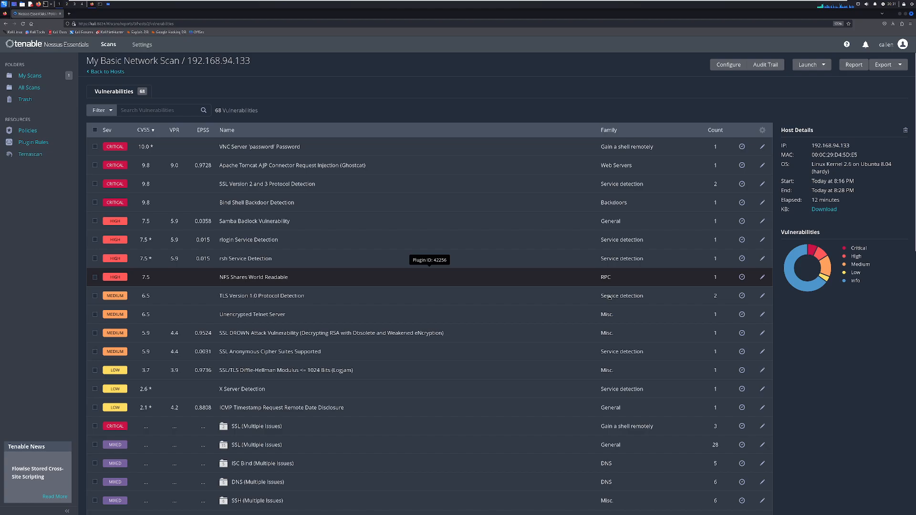
# - Review the NFS Shares World Readable and Ethernet MAC Addresses findings, returning to the vulnerability list after each
pyautogui.click(506, 278)
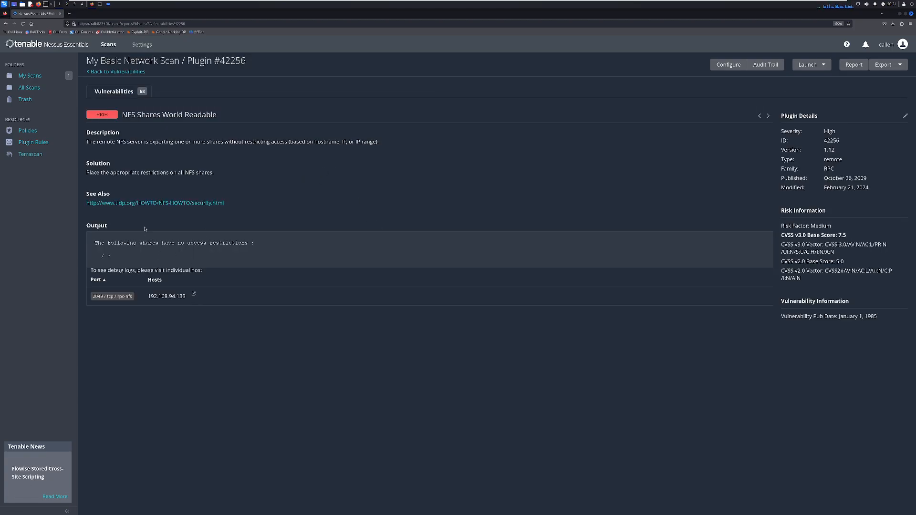
pyautogui.click(104, 73)
pyautogui.scroll(-10, 325, 281)
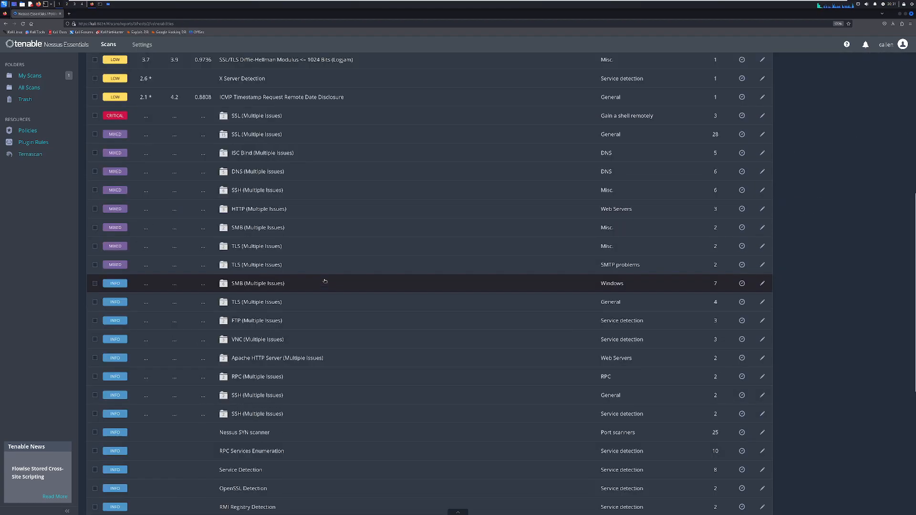
pyautogui.click(284, 393)
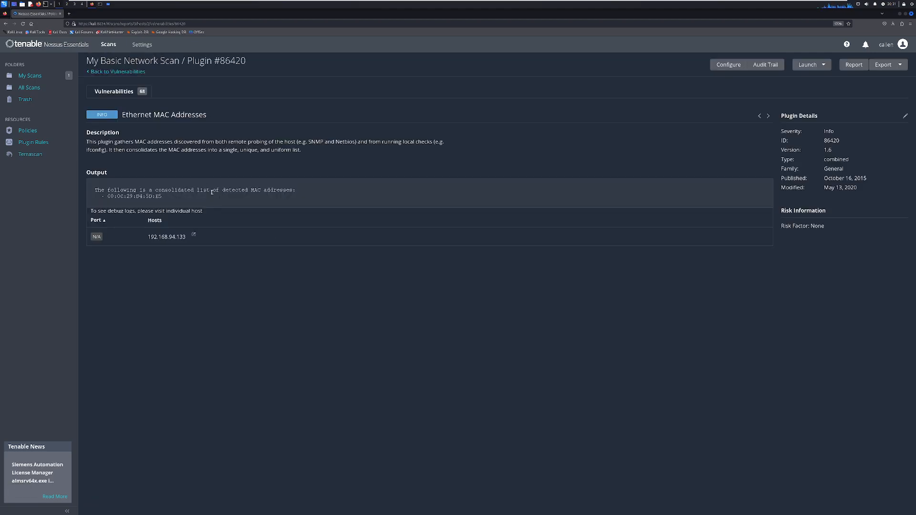
pyautogui.click(109, 73)
# - Browse through the remaining findings in the host's vulnerability list
pyautogui.scroll(-5, 264, 290)
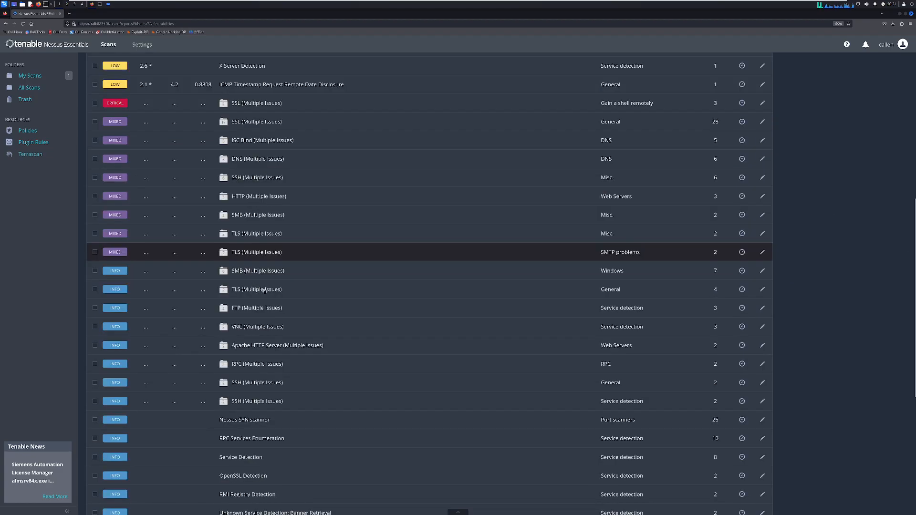
pyautogui.scroll(-5, 264, 290)
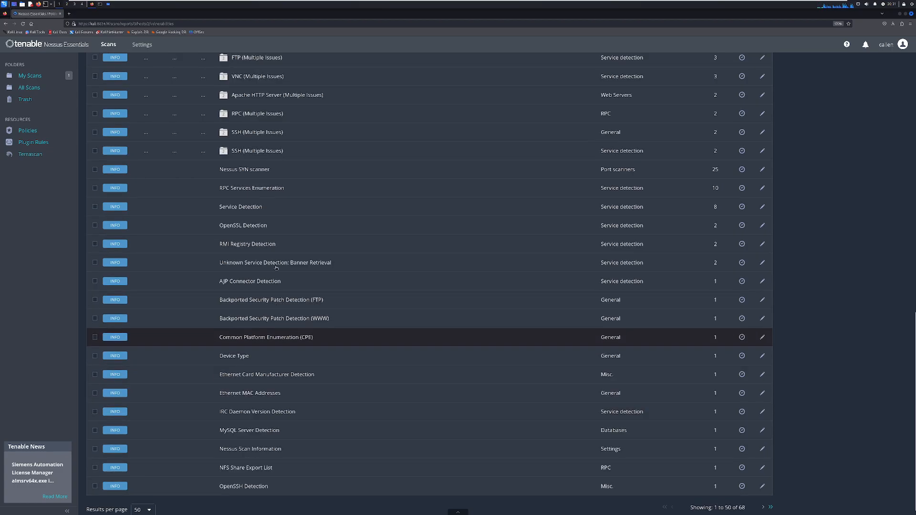
pyautogui.scroll(4, 276, 268)
pyautogui.scroll(2, 275, 267)
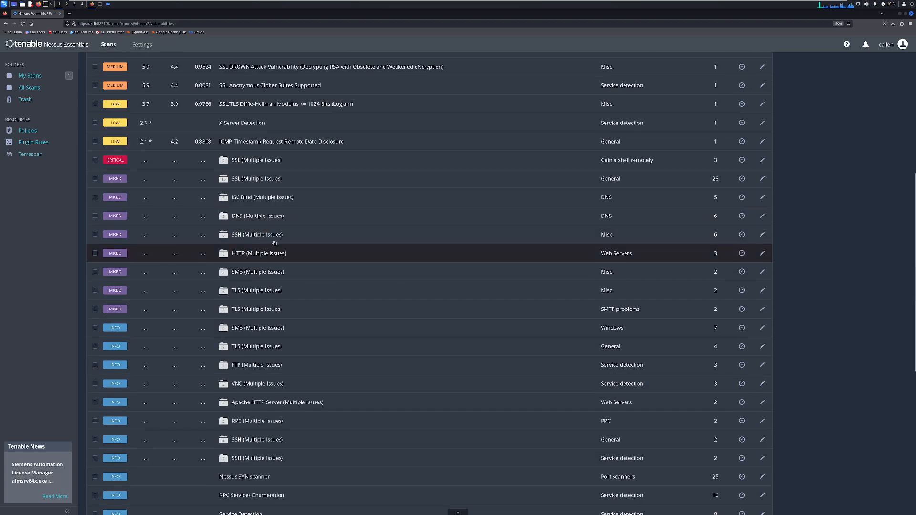
pyautogui.click(269, 240)
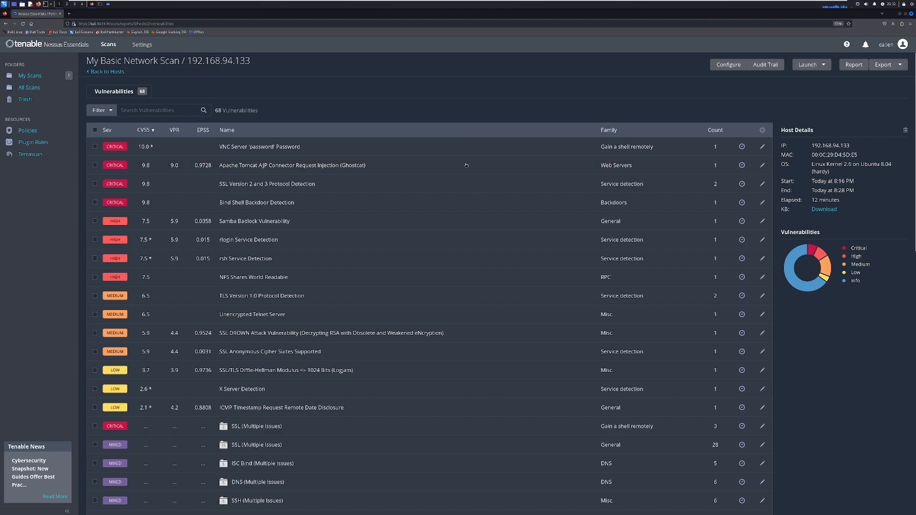
pyautogui.click(816, 65)
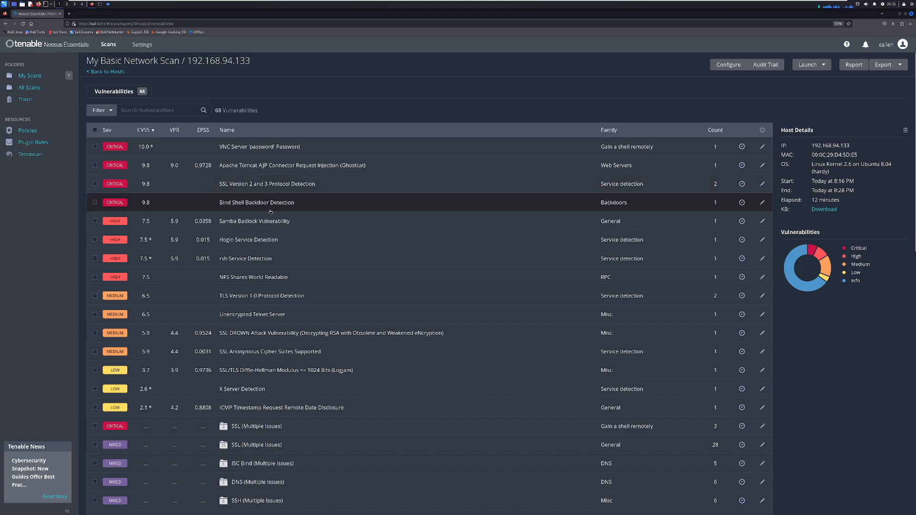
pyautogui.scroll(-2, 263, 220)
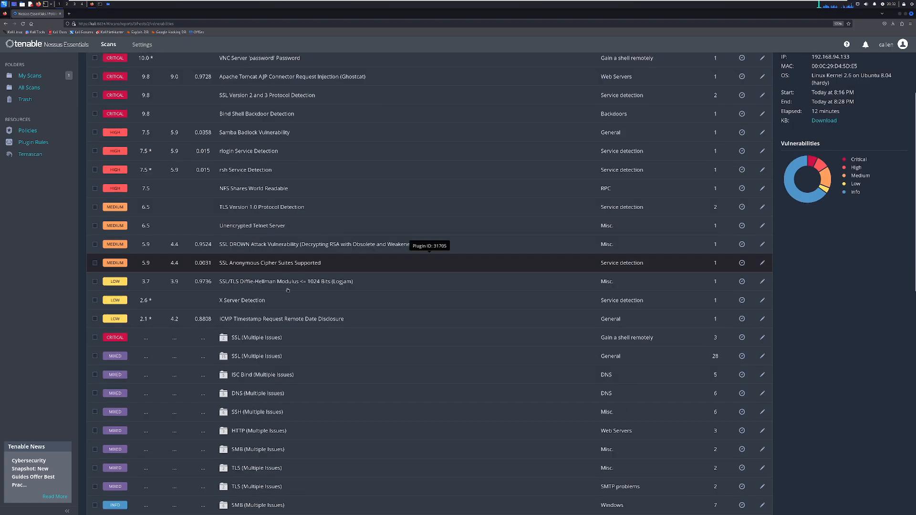
pyautogui.scroll(2, 286, 290)
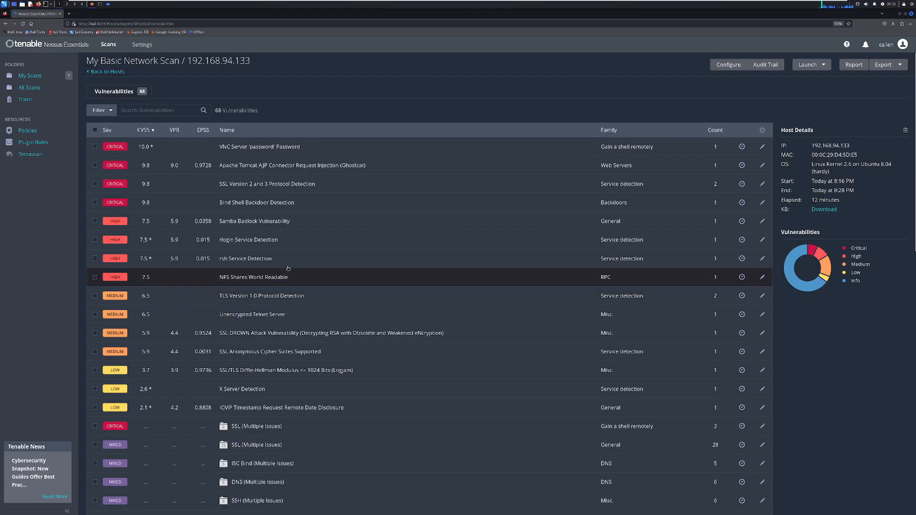